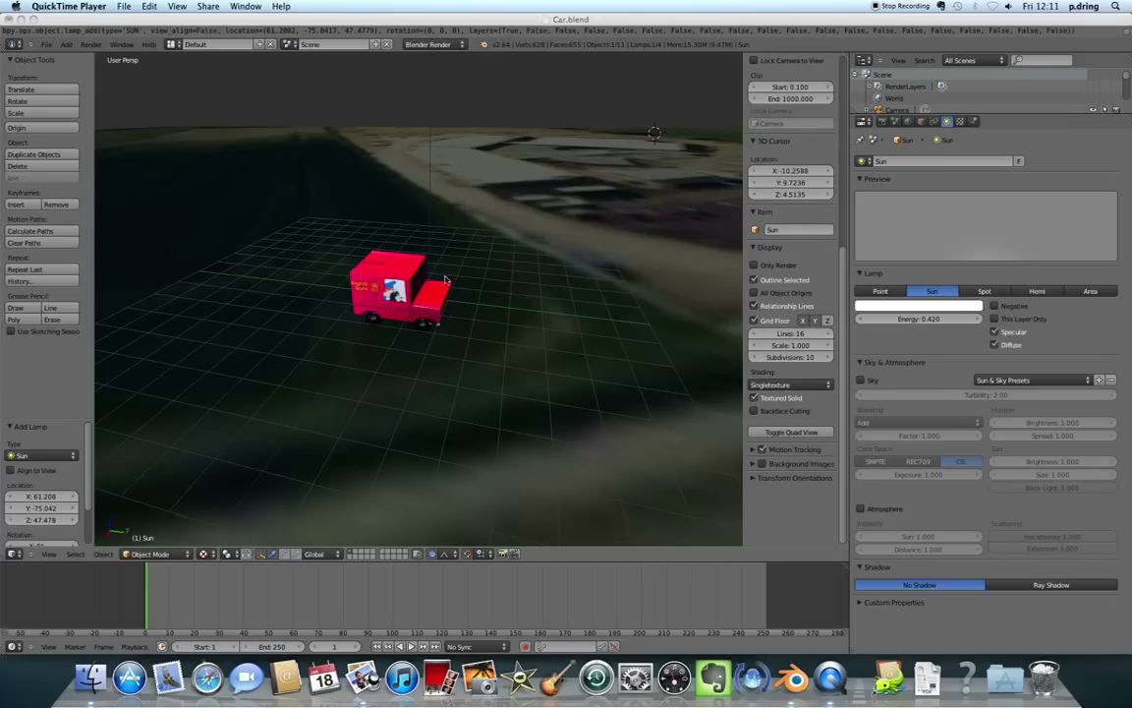
# Run the red van scene in the game engine, drive the van around the terrain, and end the game.
pyautogui.click(446, 344)
pyautogui.moveTo(446, 345)
pyautogui.mouseDown(button='middle')
pyautogui.moveTo(357, 336)
pyautogui.moveTo(452, 339)
pyautogui.moveTo(518, 372)
pyautogui.moveTo(561, 354)
pyautogui.moveTo(463, 344)
pyautogui.moveTo(446, 356)
pyautogui.mouseUp(button='middle')
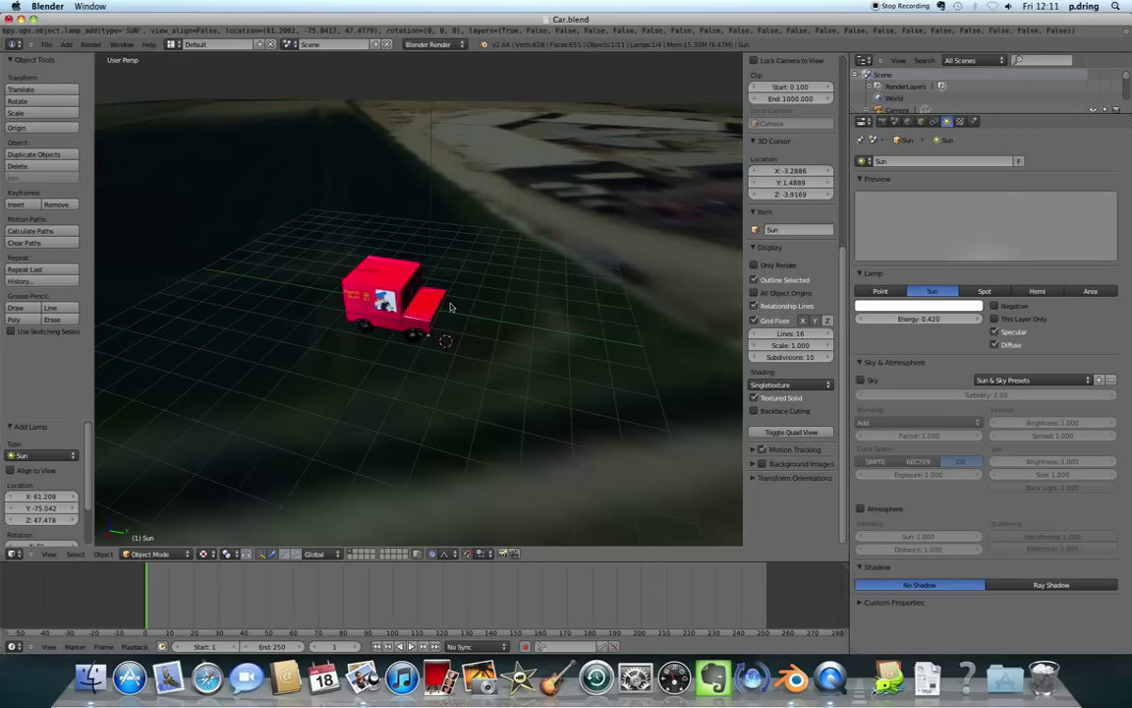
pyautogui.press('p')
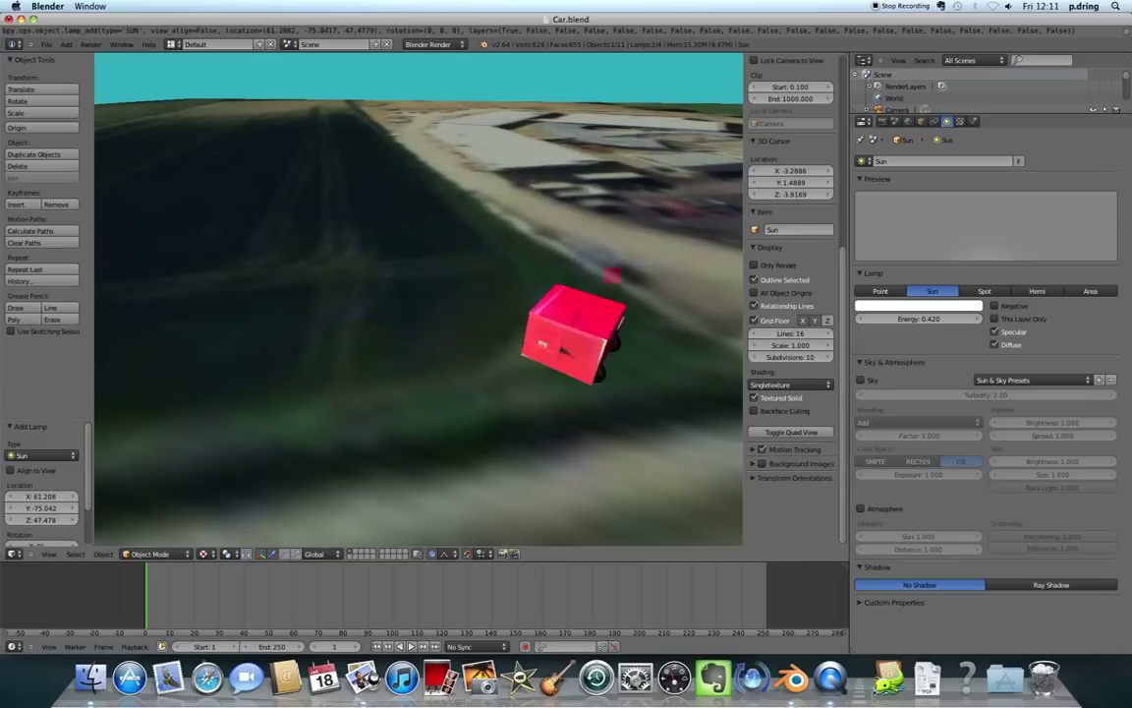
pyautogui.press('Up')
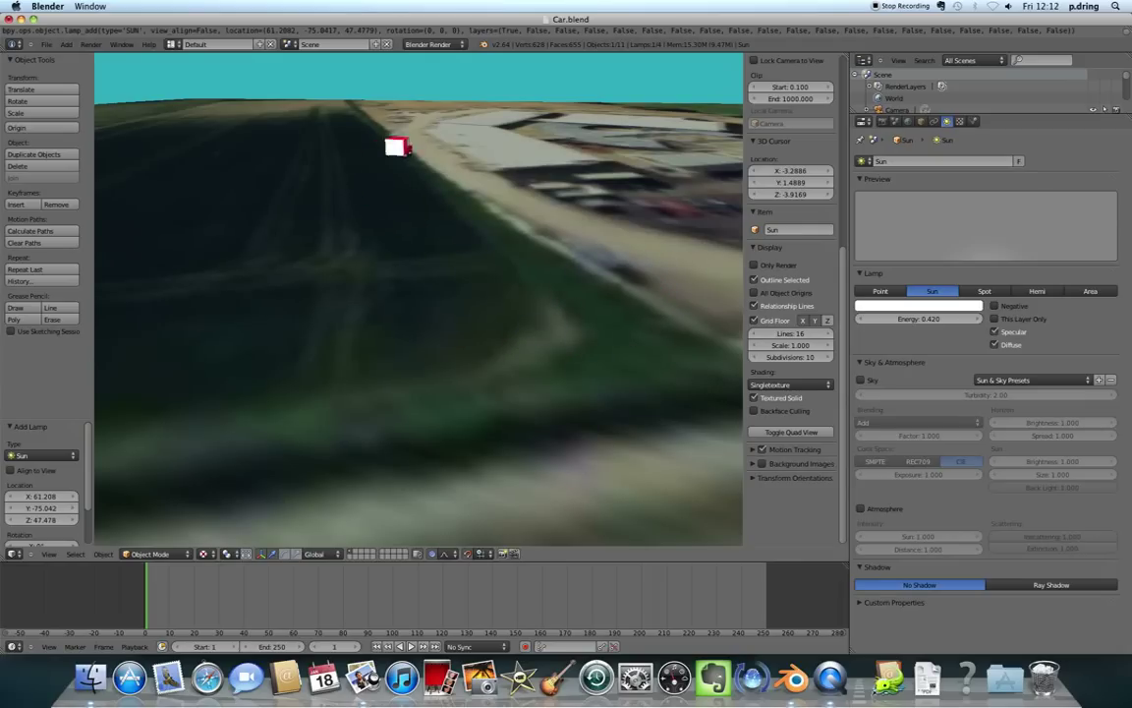
pyautogui.press('Left')
pyautogui.press('Right')
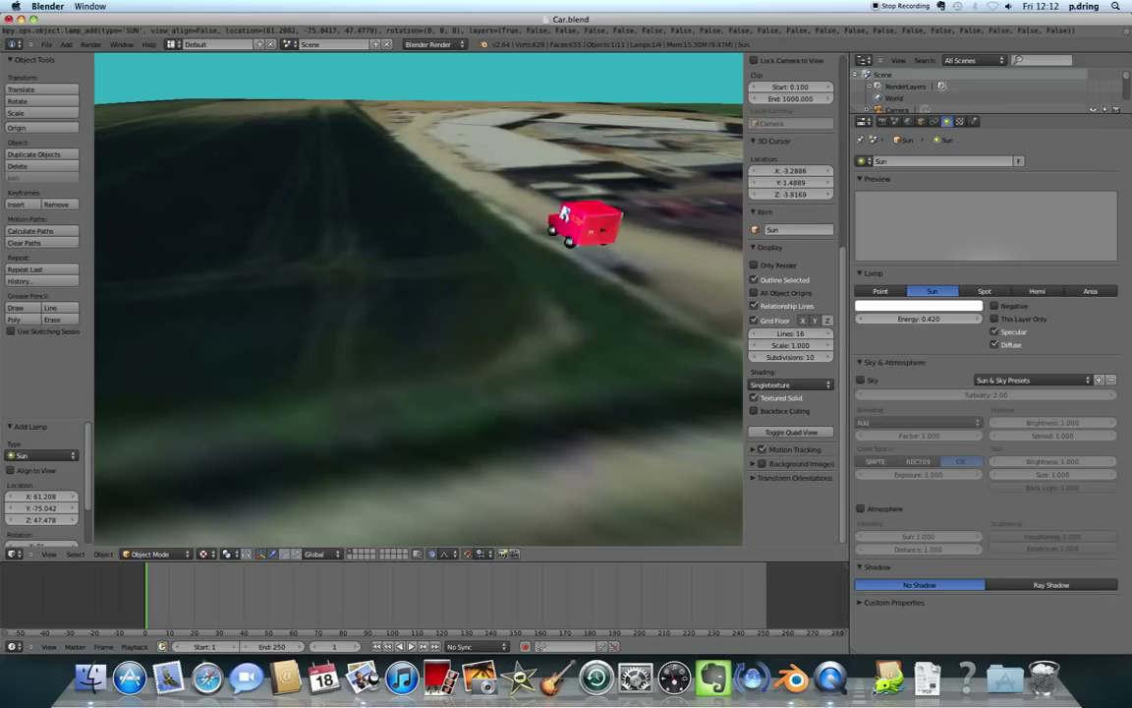
pyautogui.press('Left')
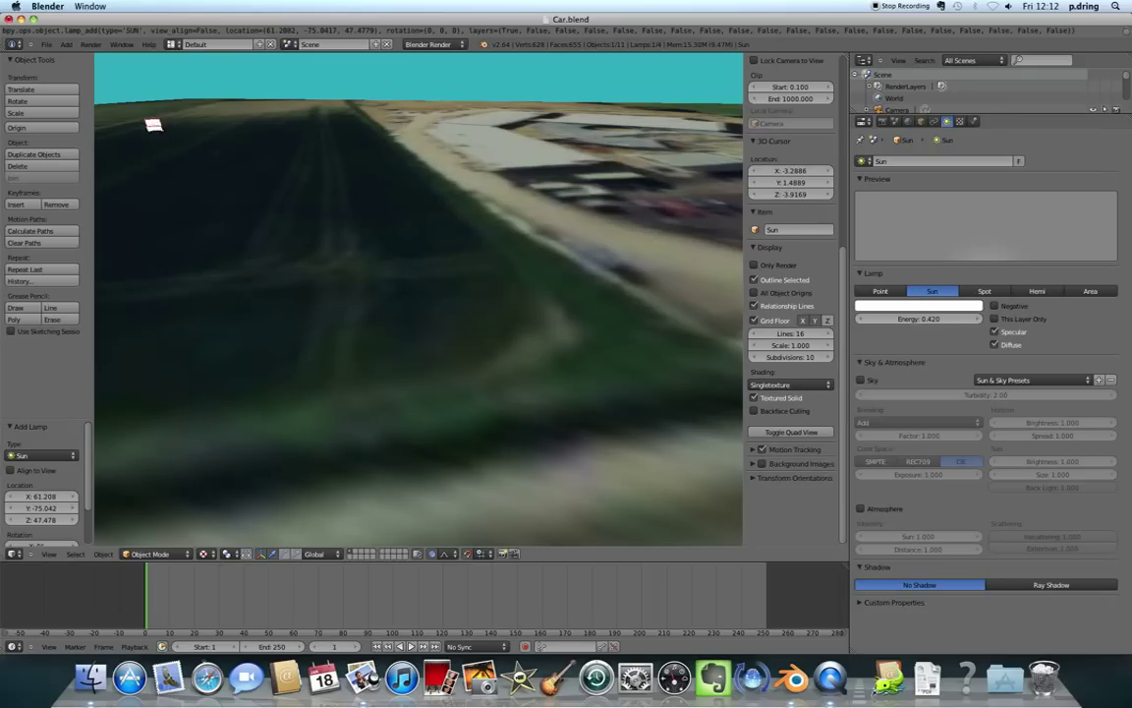
pyautogui.press('Right')
pyautogui.press('Left')
pyautogui.press('Right')
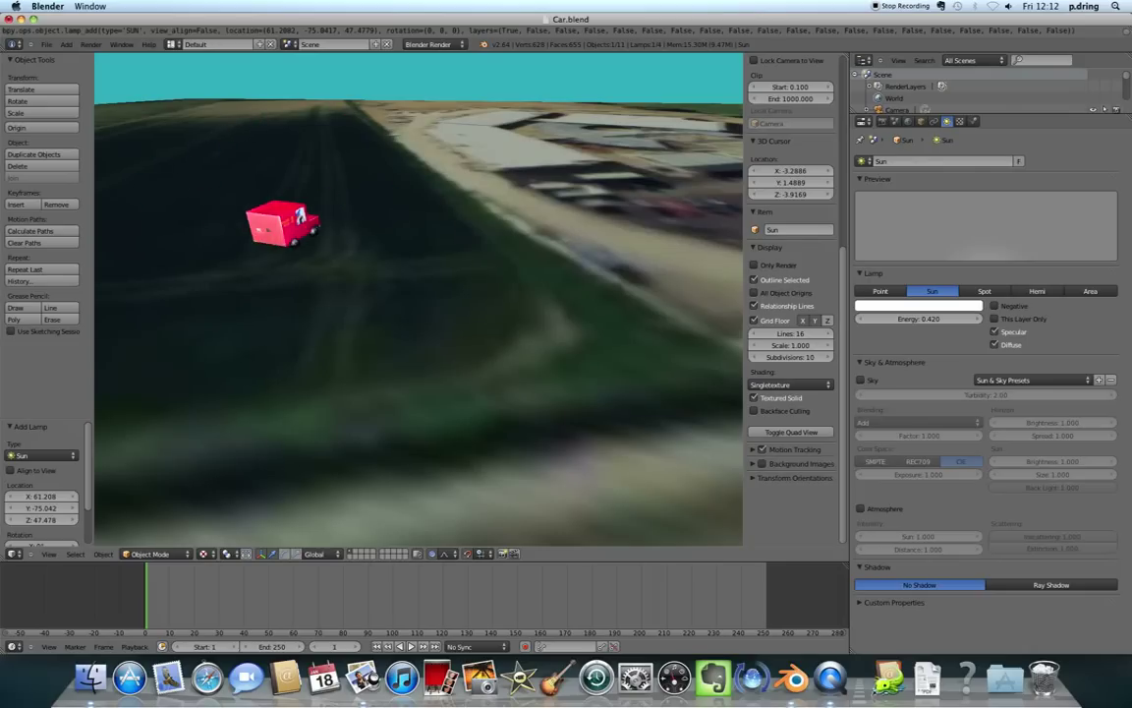
pyautogui.press('Left')
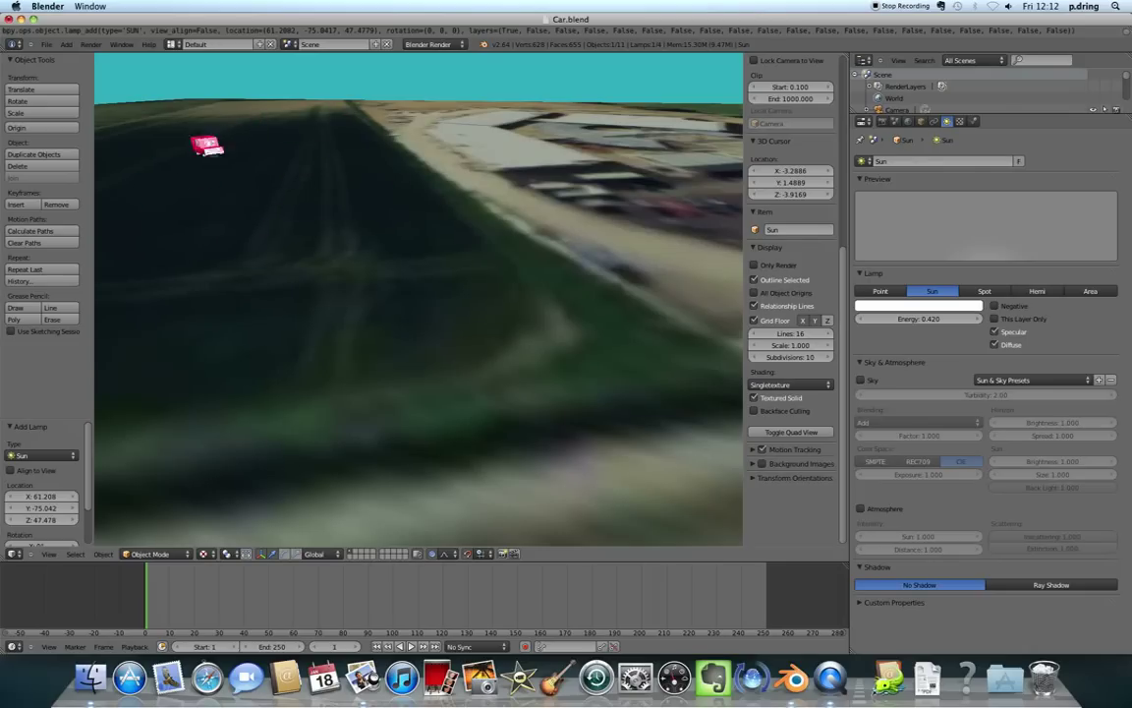
pyautogui.press('Escape')
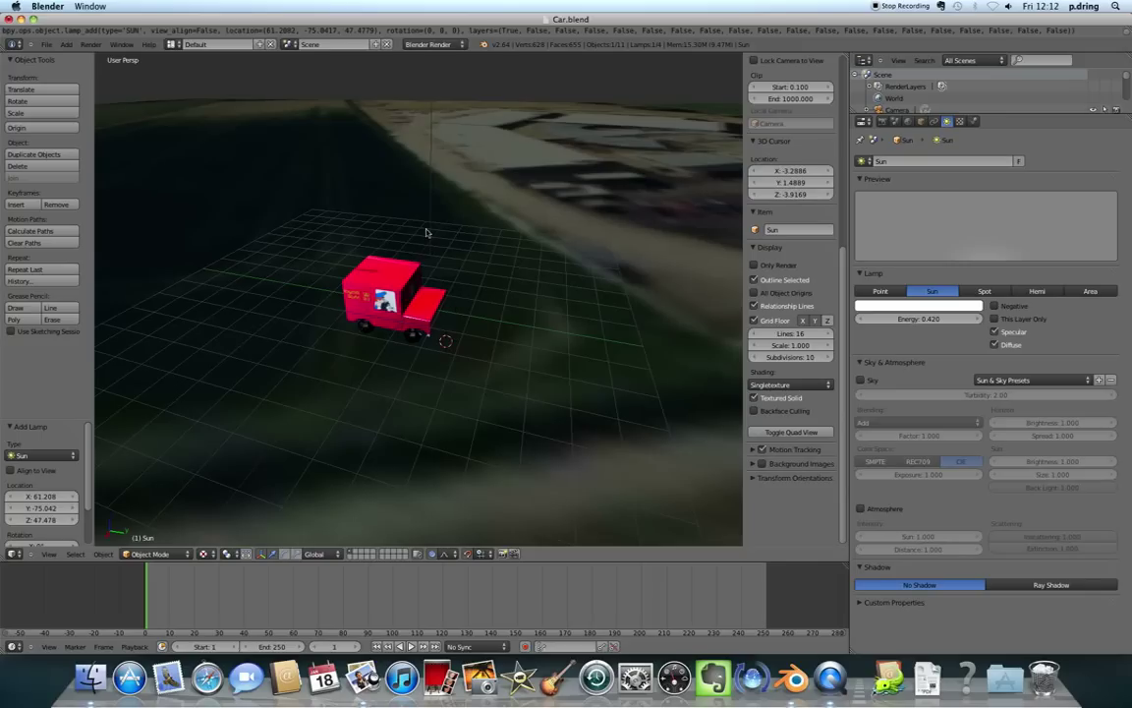
# Start a new scene by reloading the start-up file.
pyautogui.hotkey('ctrl', 'n')
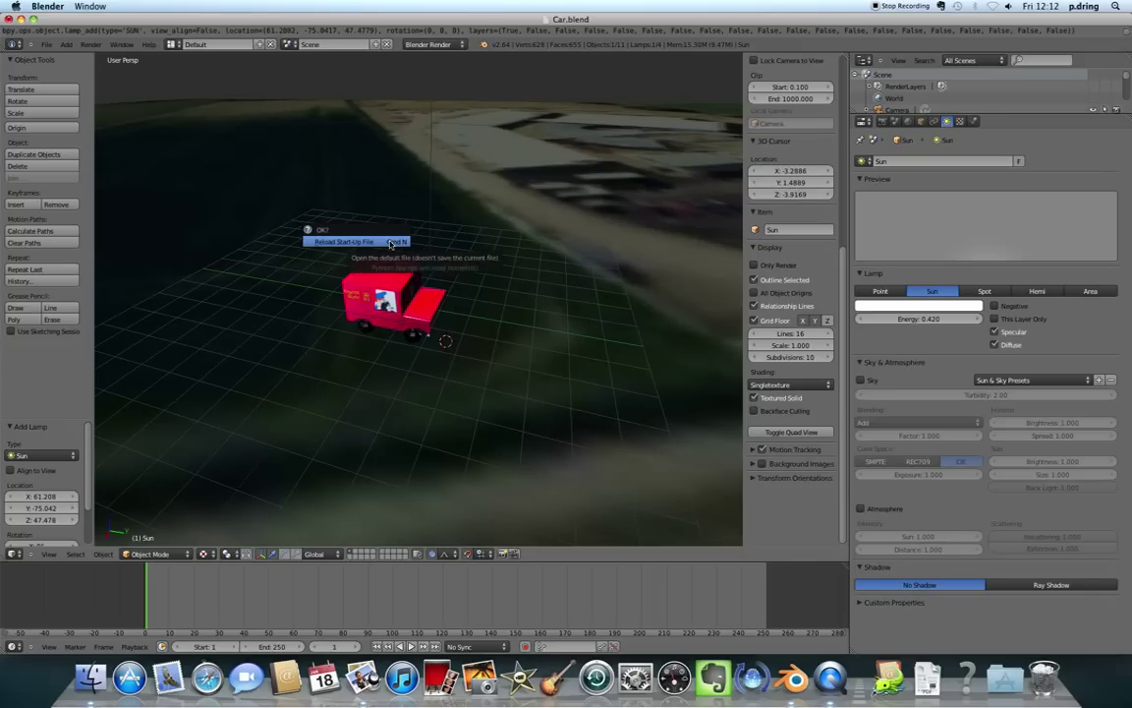
pyautogui.click(317, 242)
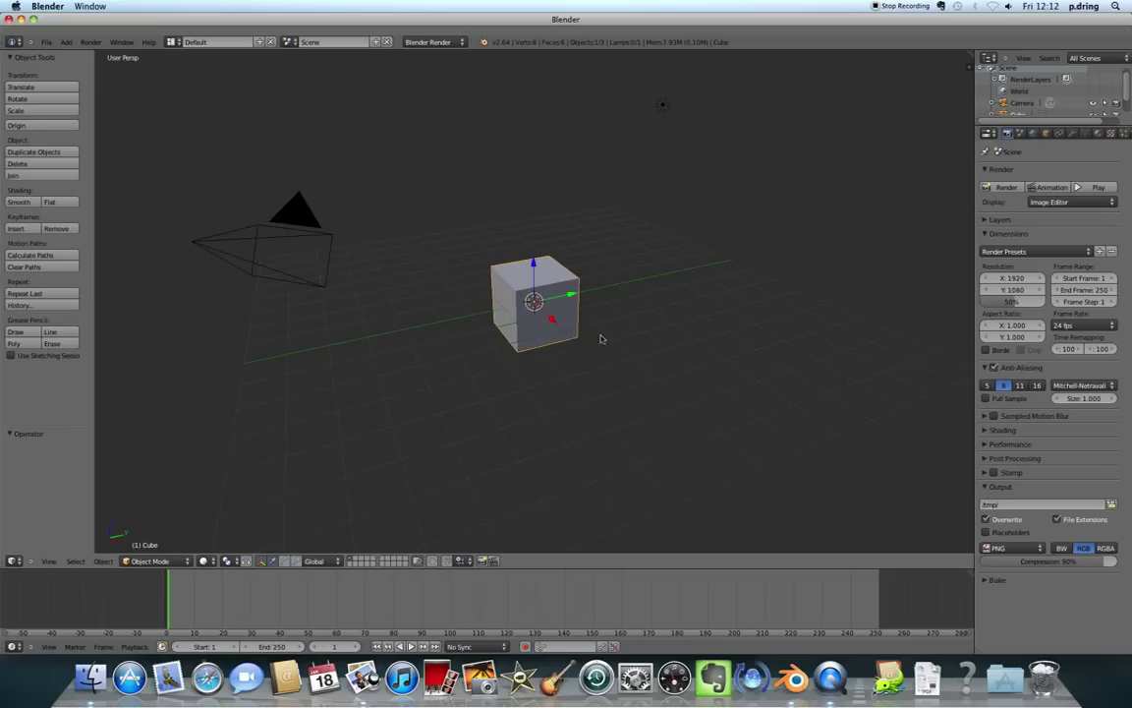
# Examine the default cube from different angles and distances.
pyautogui.moveTo(601, 339); pyautogui.dragTo(731, 377, button='middle')
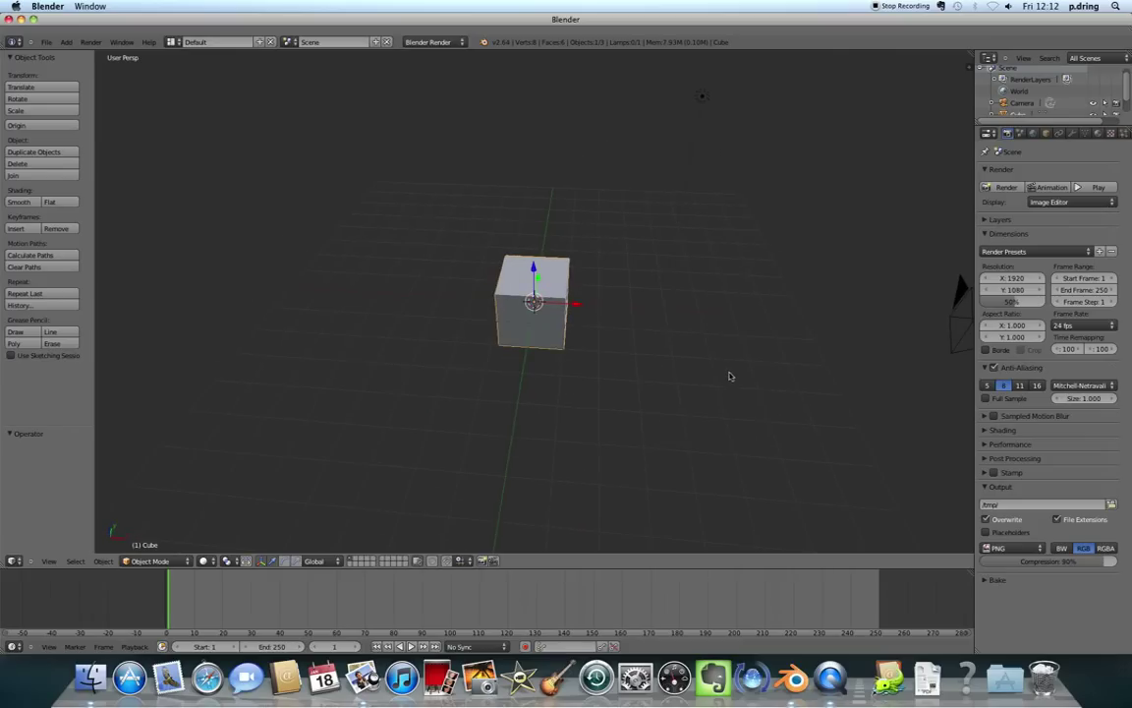
pyautogui.moveTo(575, 405); pyautogui.dragTo(551, 356, button='middle')
pyautogui.scroll(-2, 551, 356)
pyautogui.scroll(2, 551, 356)
pyautogui.scroll(-3, 551, 359)
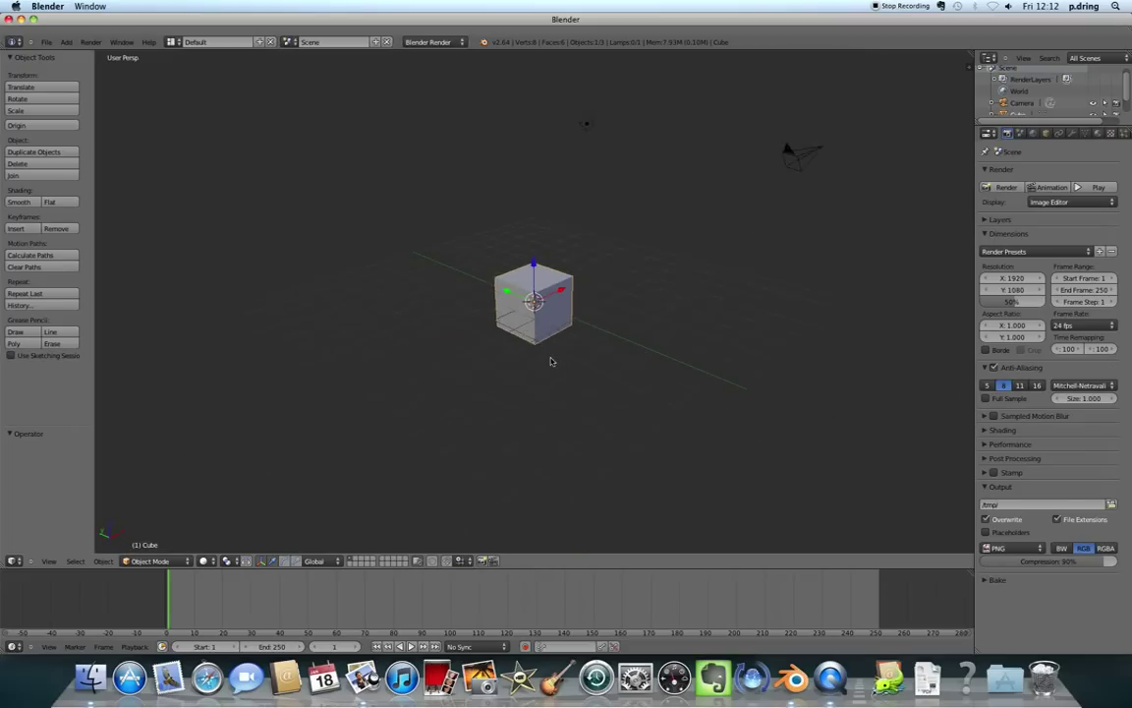
pyautogui.scroll(6, 552, 361)
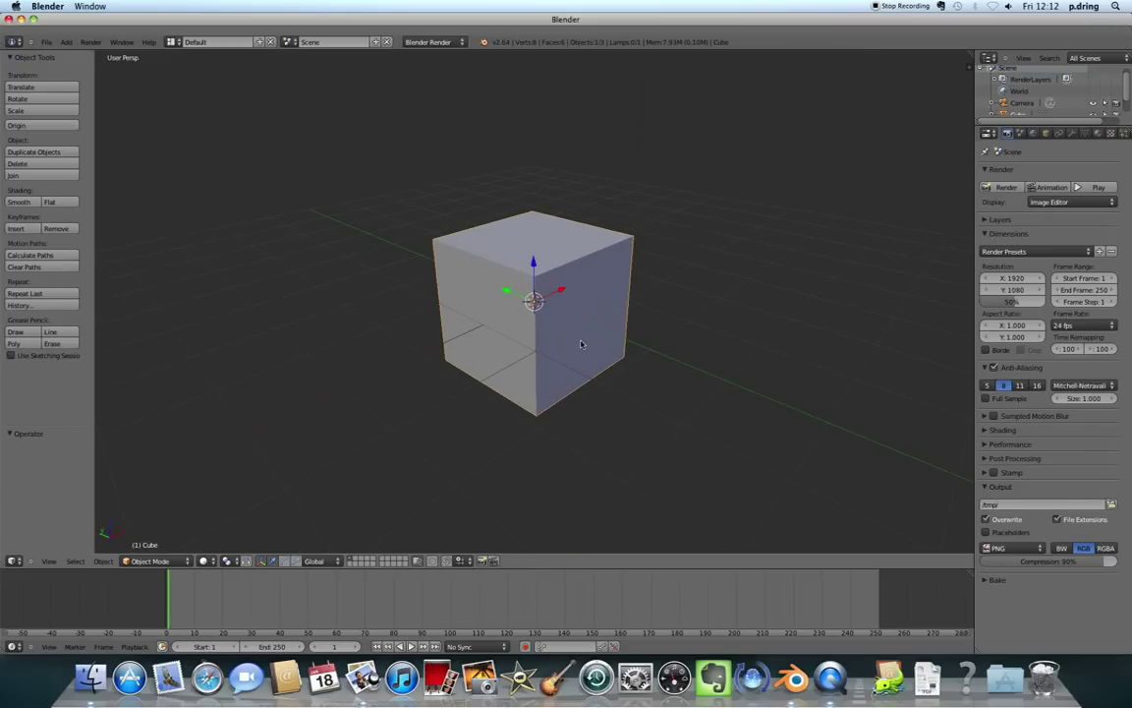
pyautogui.keyDown('shift'); pyautogui.moveTo(626, 346); pyautogui.dragTo(484, 351, button='middle'); pyautogui.keyUp('shift')
pyautogui.scroll(-4, 588, 406)
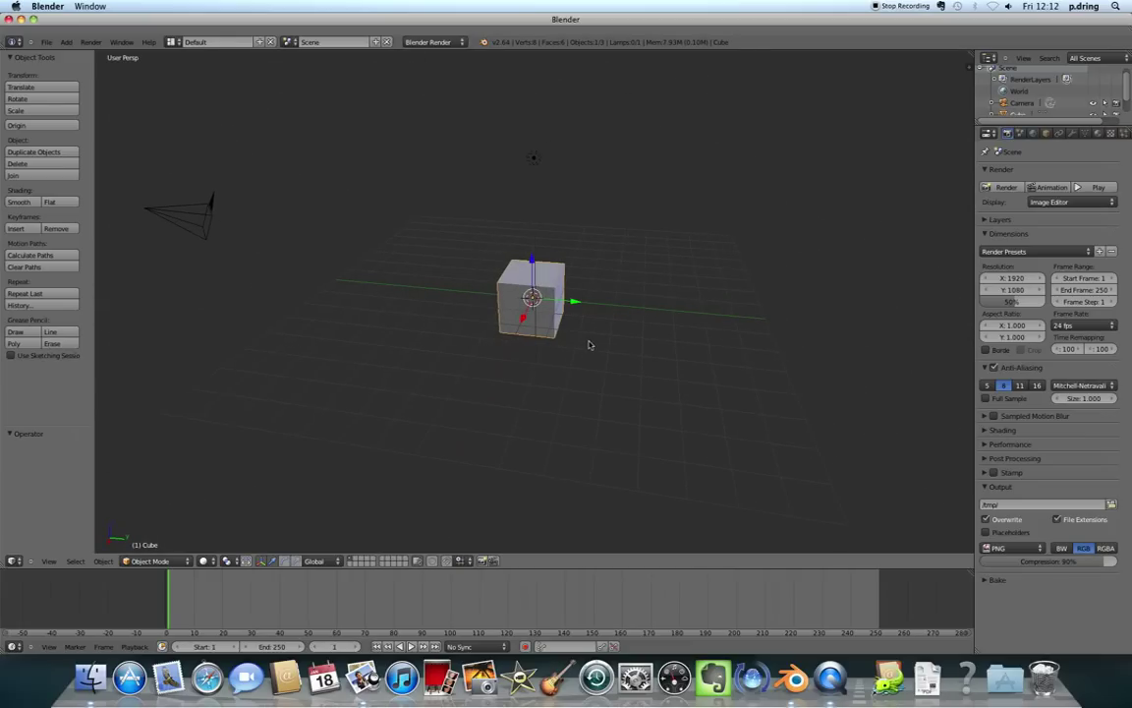
# Switch the cube back and forth between Edit Mode and Object Mode, finishing in Object Mode.
pyautogui.press('Tab')
pyautogui.press('Tab')
pyautogui.press('Tab')
pyautogui.press('Tab')
pyautogui.press('Tab')
pyautogui.press('Tab')
pyautogui.press('Tab')
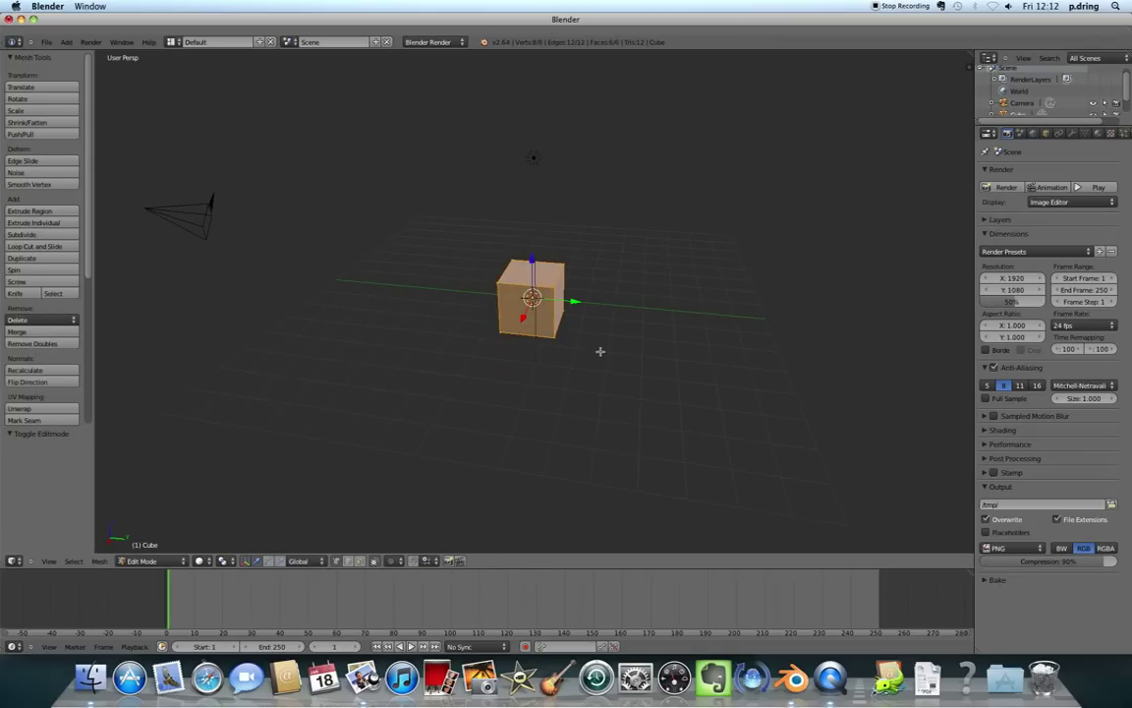
pyautogui.press('Tab')
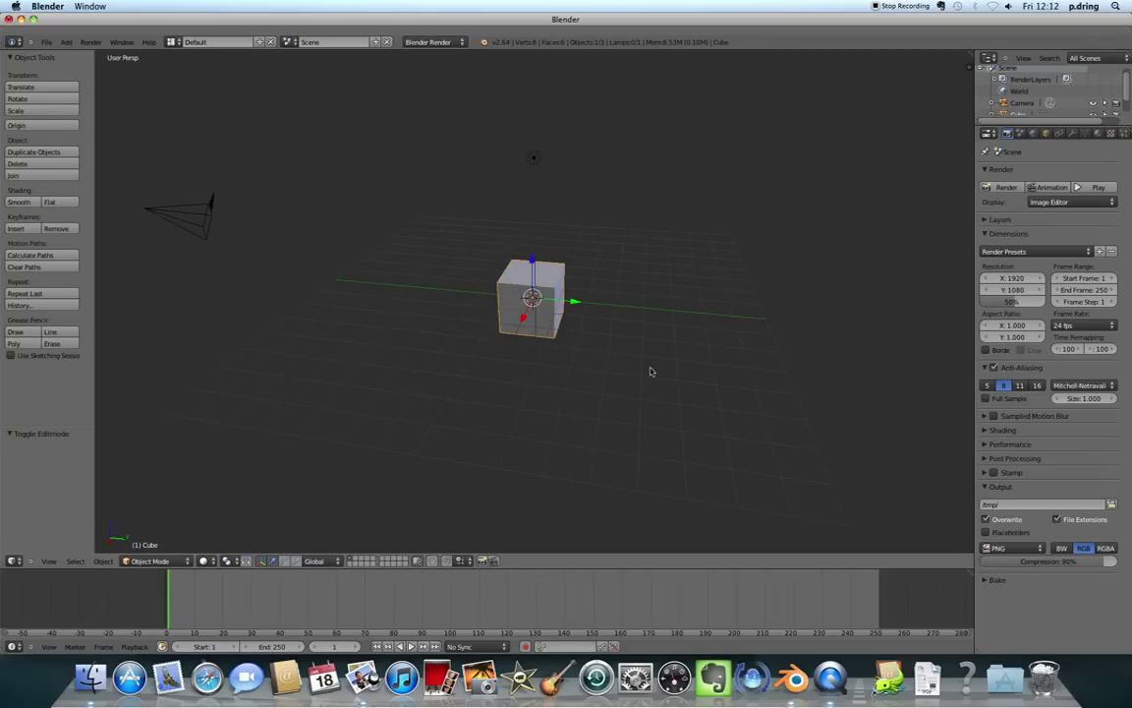
pyautogui.moveTo(650, 371)
pyautogui.mouseDown(button='middle')
pyautogui.moveTo(470, 381)
pyautogui.moveTo(286, 327)
pyautogui.moveTo(623, 374)
pyautogui.moveTo(668, 368)
pyautogui.mouseUp(button='middle')
pyautogui.press('Tab')
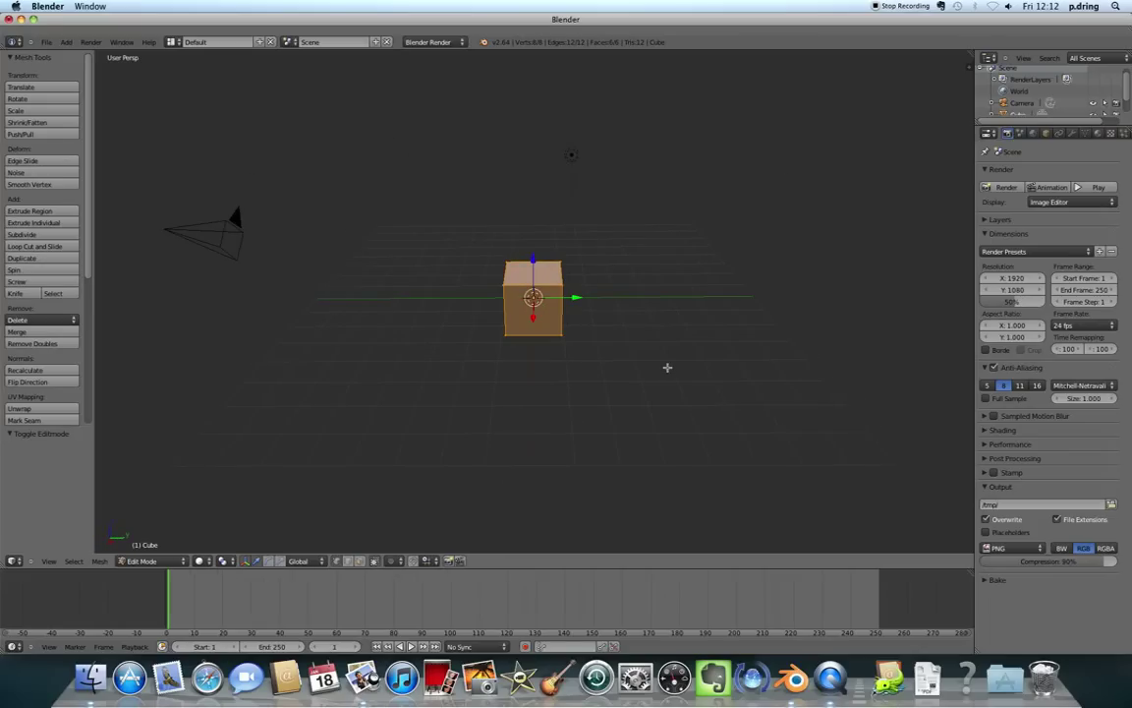
pyautogui.moveTo(586, 316); pyautogui.dragTo(394, 349, button='middle')
pyautogui.press('Tab')
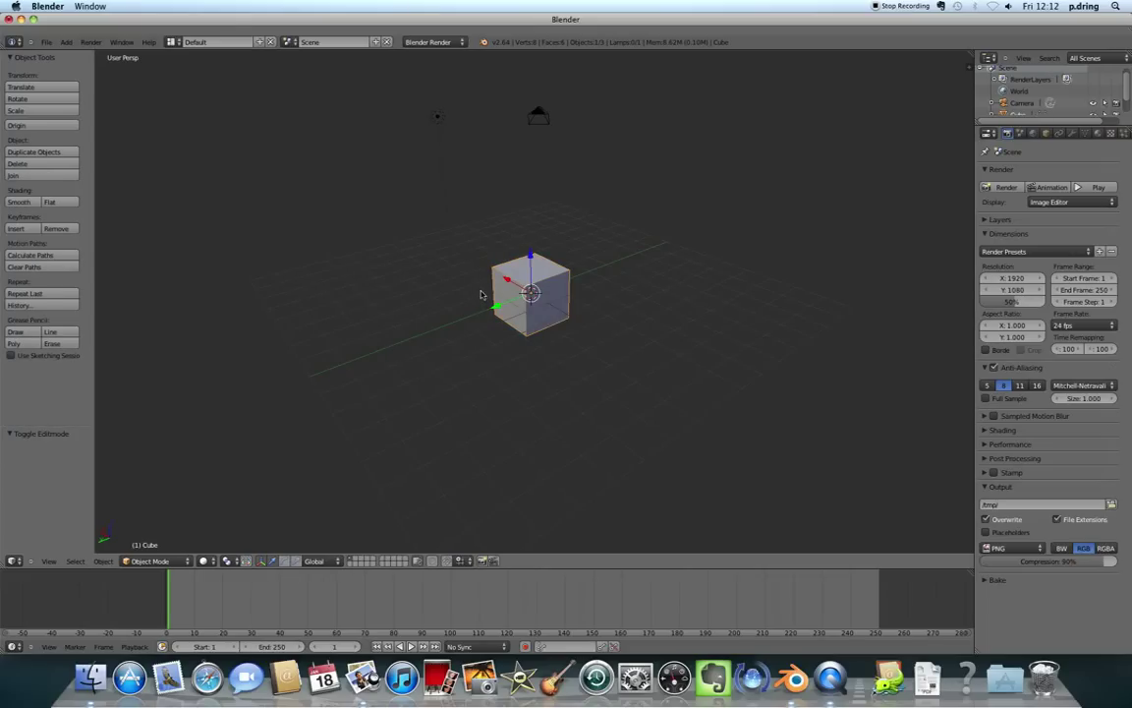
pyautogui.moveTo(564, 292); pyautogui.dragTo(520, 278, button='middle')
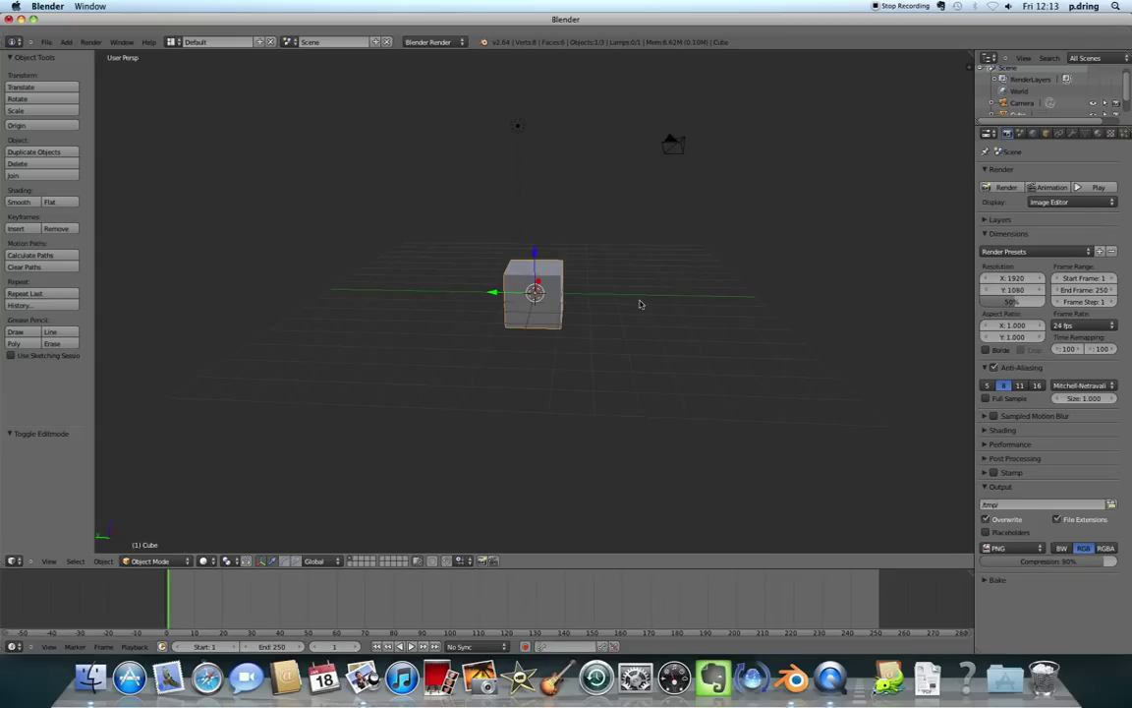
# Toggle the selection of all objects on and off, and reselect only the cube.
pyautogui.press('a')
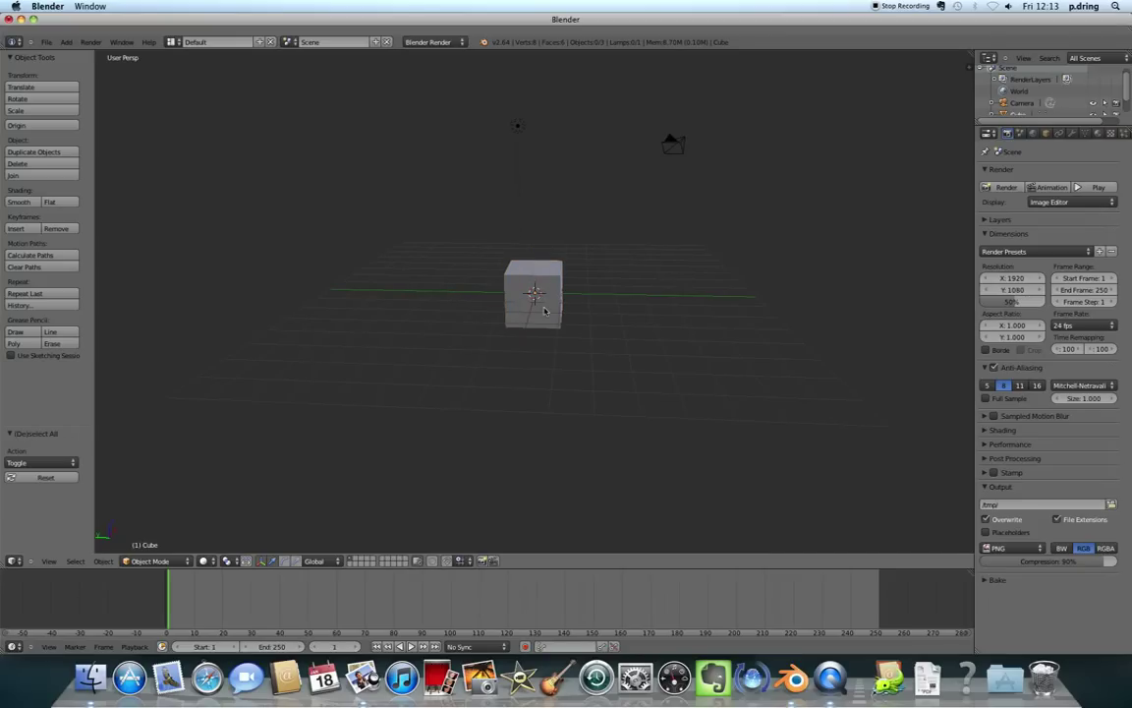
pyautogui.rightClick(547, 313)
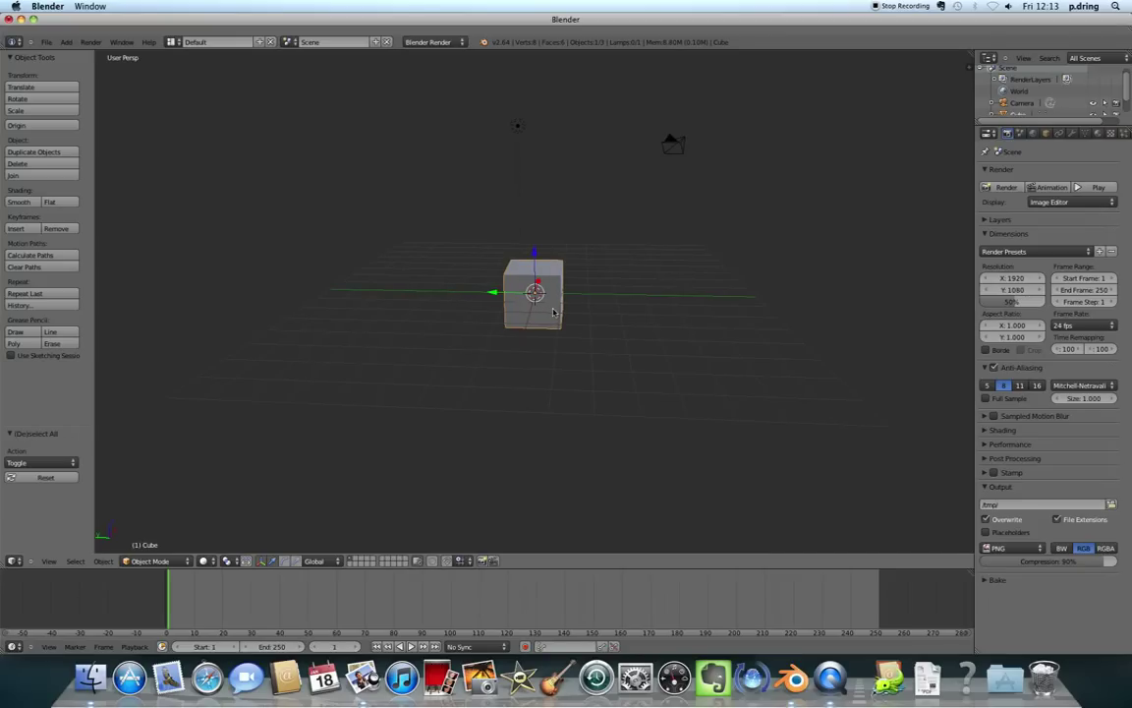
pyautogui.hotkey('ctrl', 'i')
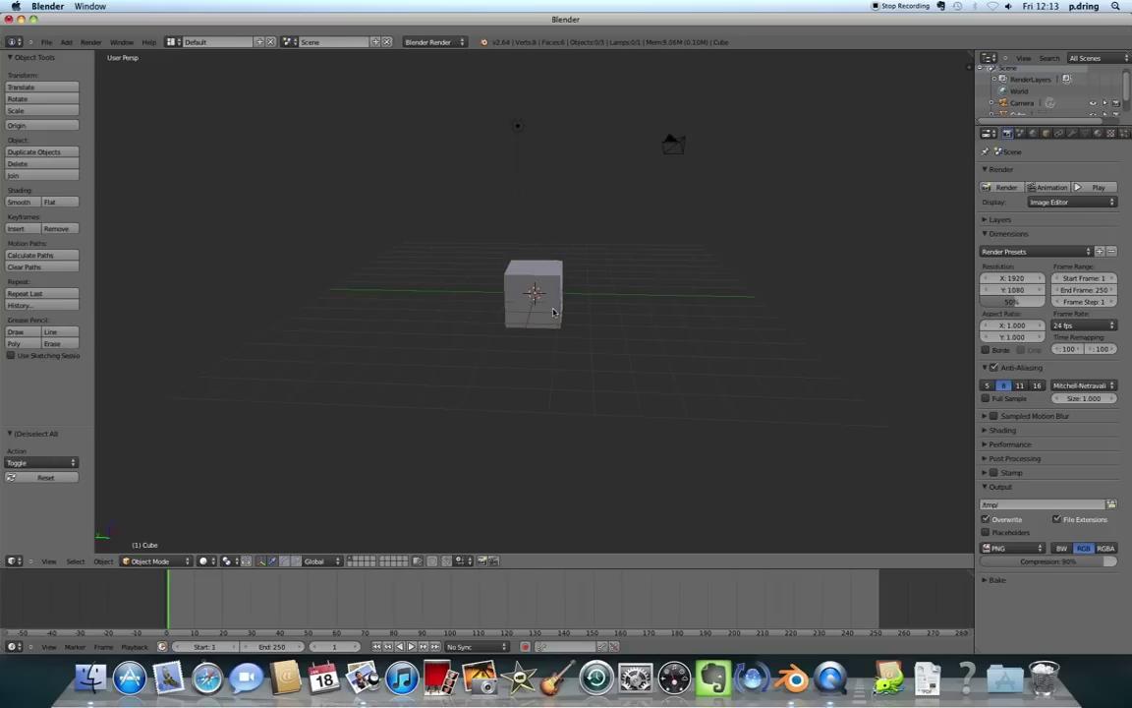
pyautogui.press('a')
pyautogui.press('a')
pyautogui.press('a')
pyautogui.rightClick(558, 285)
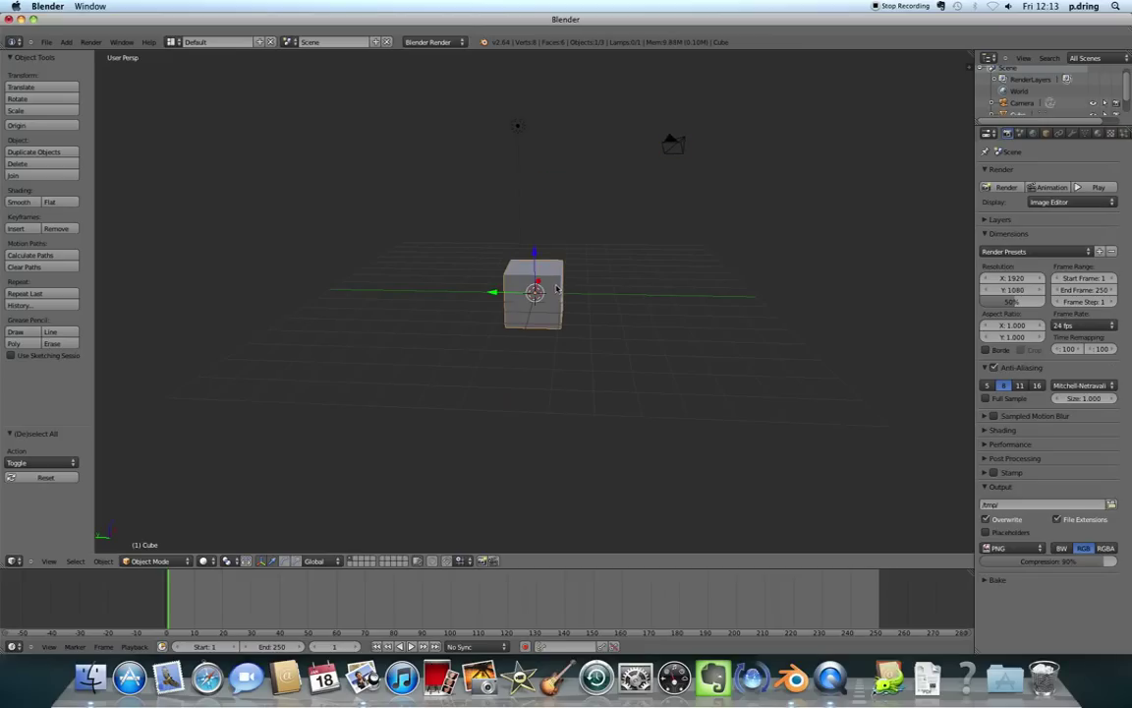
# Enter Edit Mode on the cube, clear the selection, and add one horizontal loop cut around its middle.
pyautogui.press('Tab')
pyautogui.scroll(3, 556, 292)
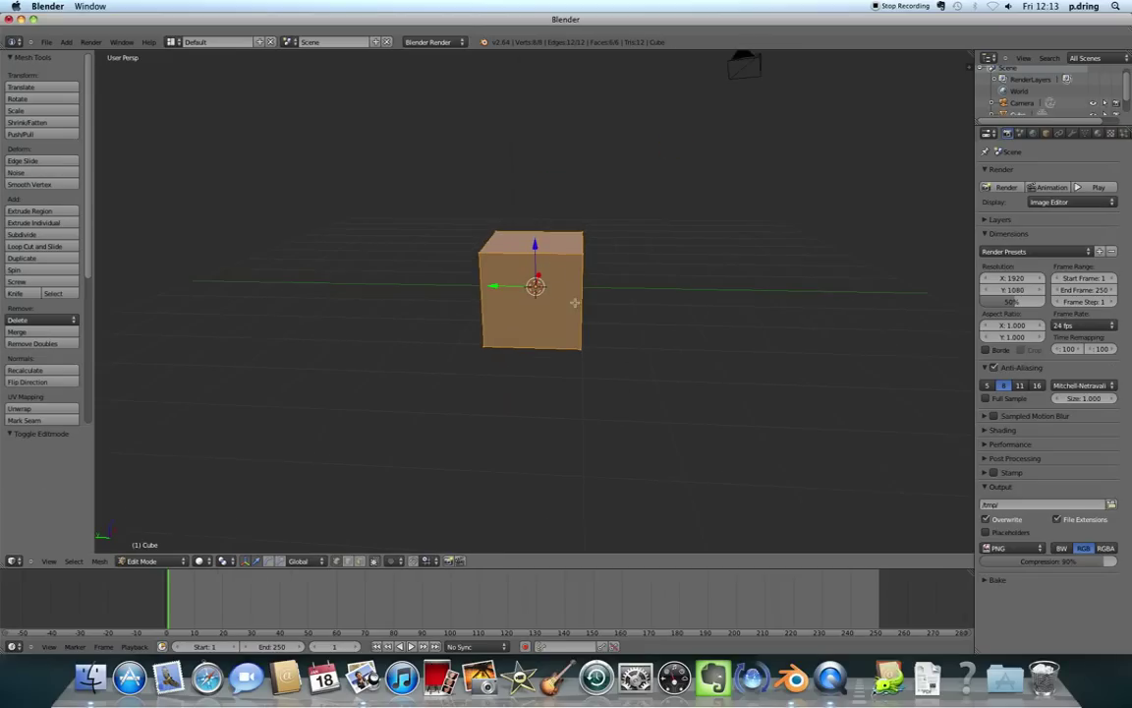
pyautogui.moveTo(555, 292)
pyautogui.mouseDown(button='middle')
pyautogui.moveTo(625, 280)
pyautogui.moveTo(559, 287)
pyautogui.mouseUp(button='middle')
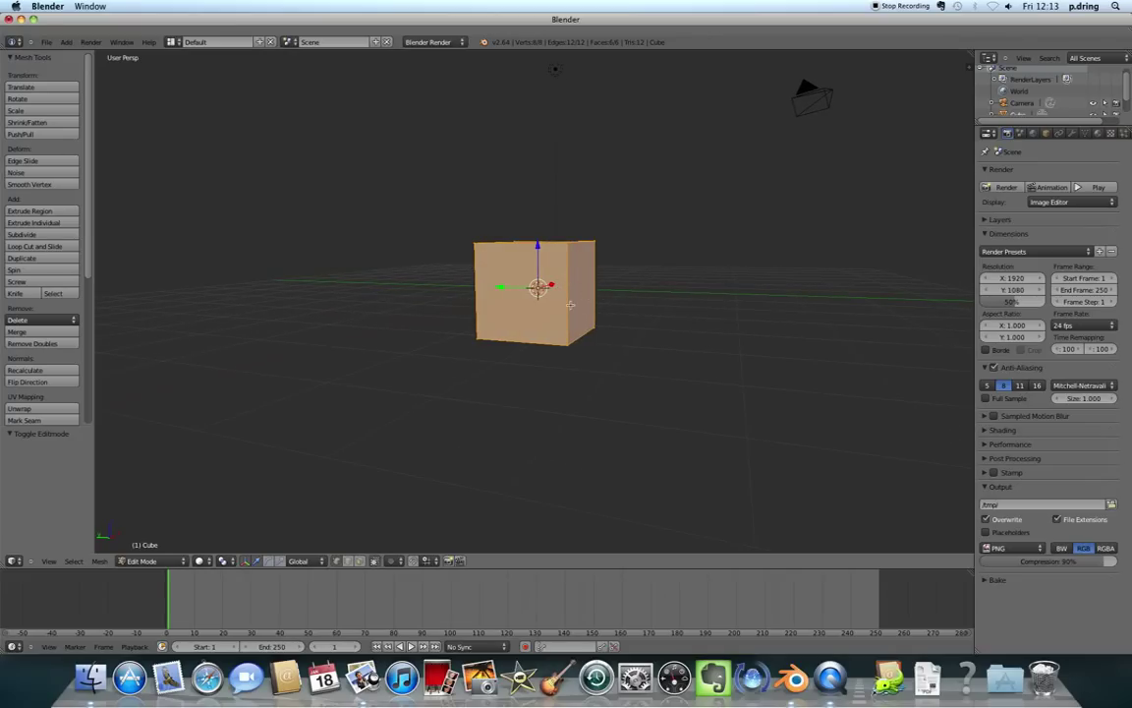
pyautogui.press('a')
pyautogui.hotkey('ctrl', 'r')
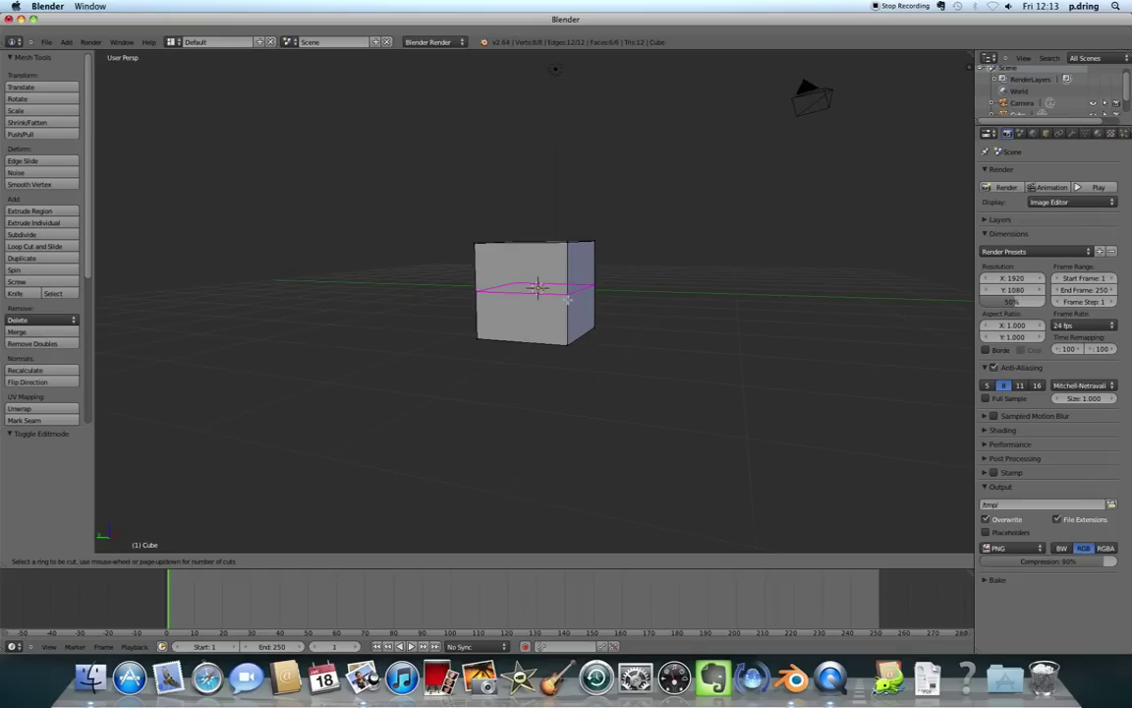
pyautogui.click(567, 295)
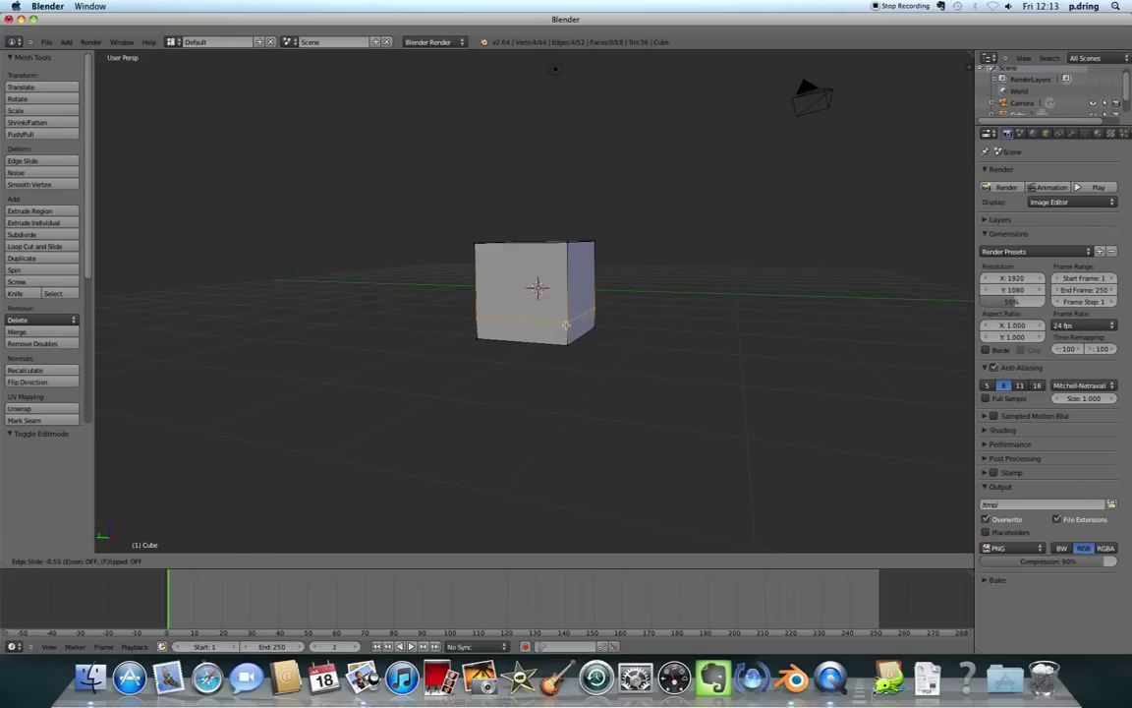
pyautogui.click(566, 298)
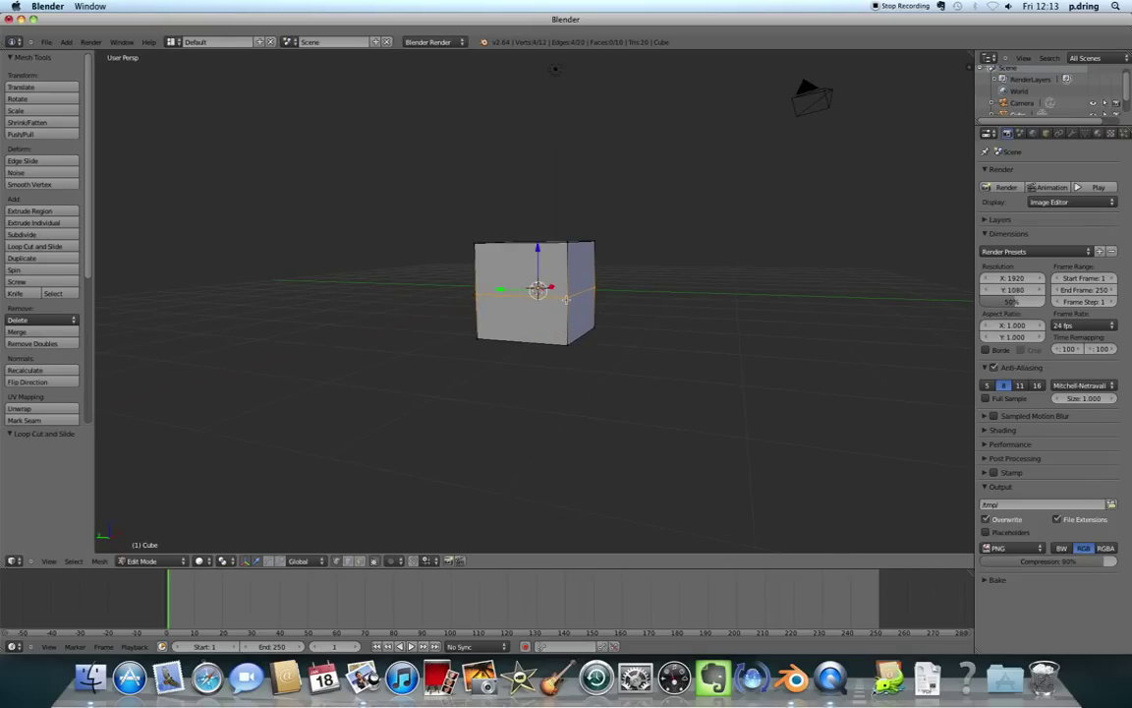
# Clear the selection and box-select the four vertices of one side face below the loop cut.
pyautogui.moveTo(626, 330); pyautogui.dragTo(597, 331, button='middle')
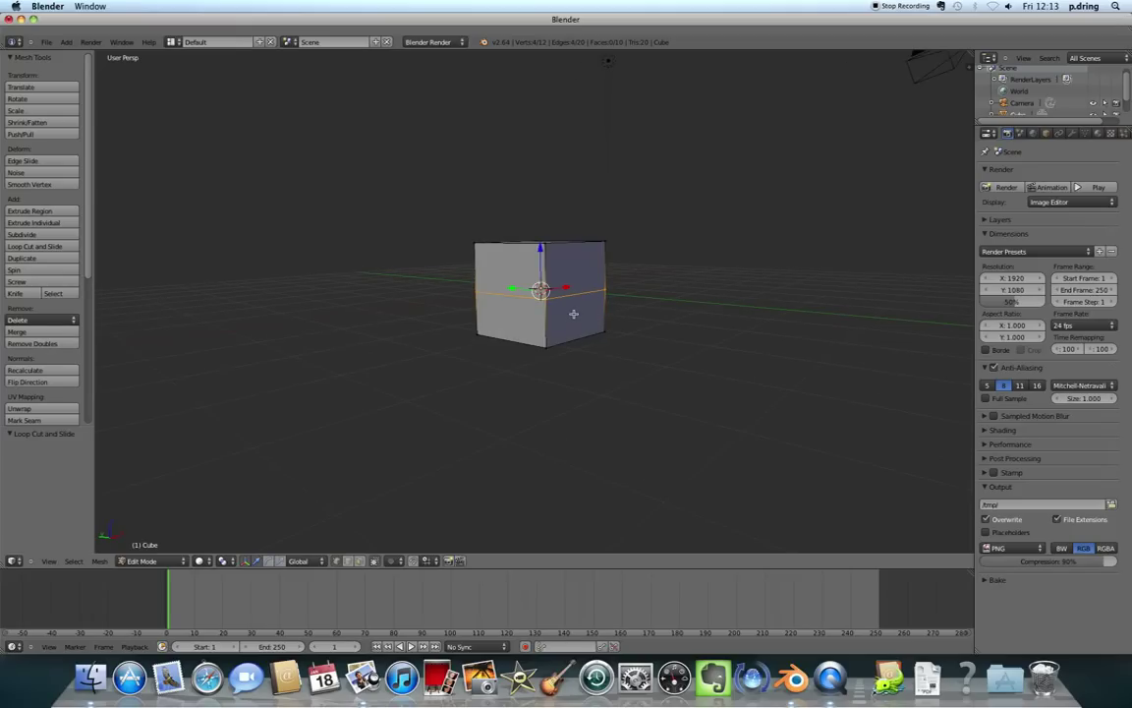
pyautogui.moveTo(573, 314); pyautogui.dragTo(594, 315, button='middle')
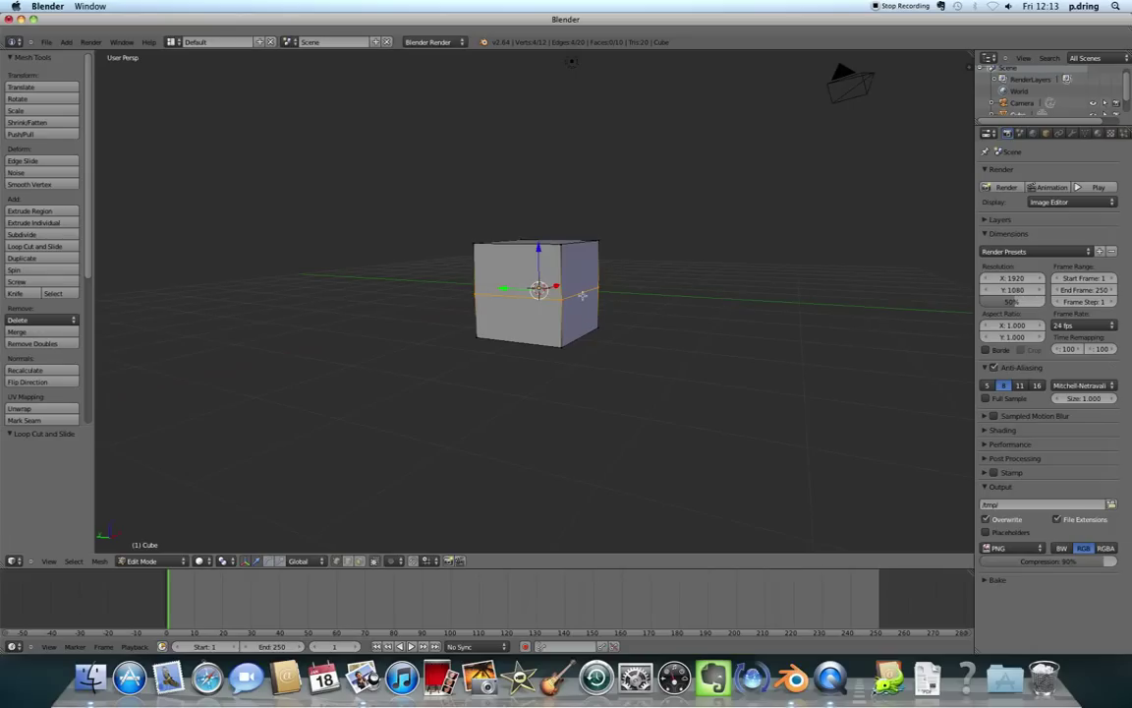
pyautogui.moveTo(578, 319); pyautogui.dragTo(606, 308, button='middle')
pyautogui.press('a')
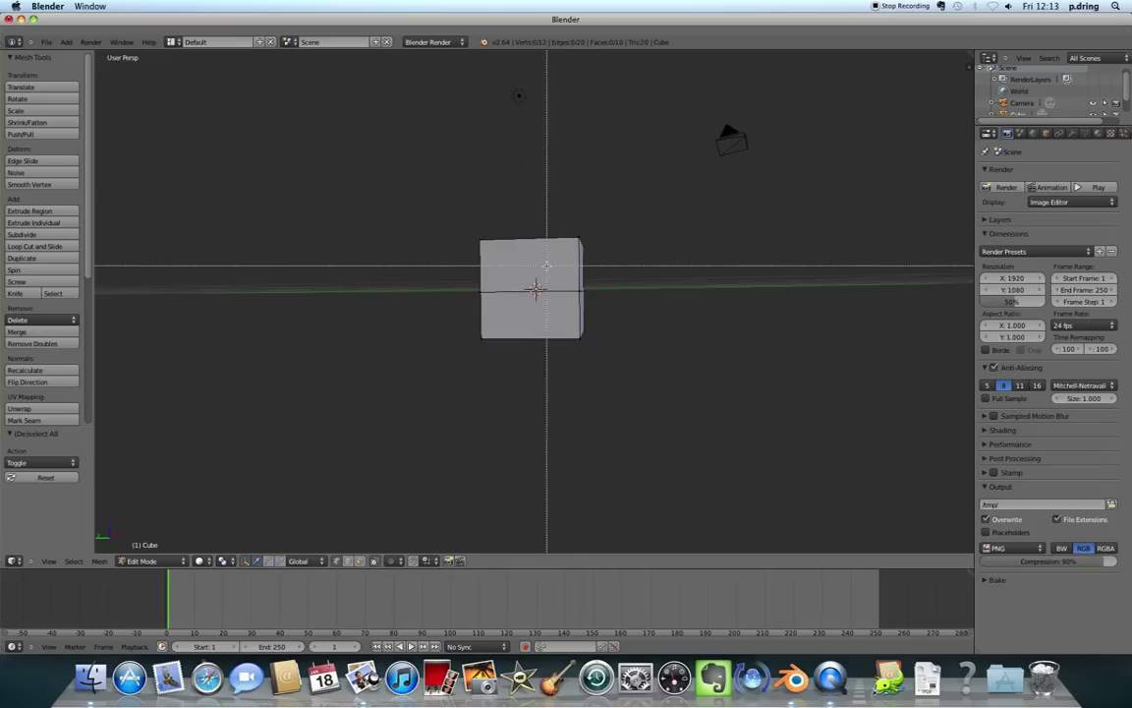
pyautogui.press('b')
pyautogui.moveTo(566, 284); pyautogui.dragTo(602, 353)
pyautogui.moveTo(608, 340); pyautogui.dragTo(550, 344, button='middle')
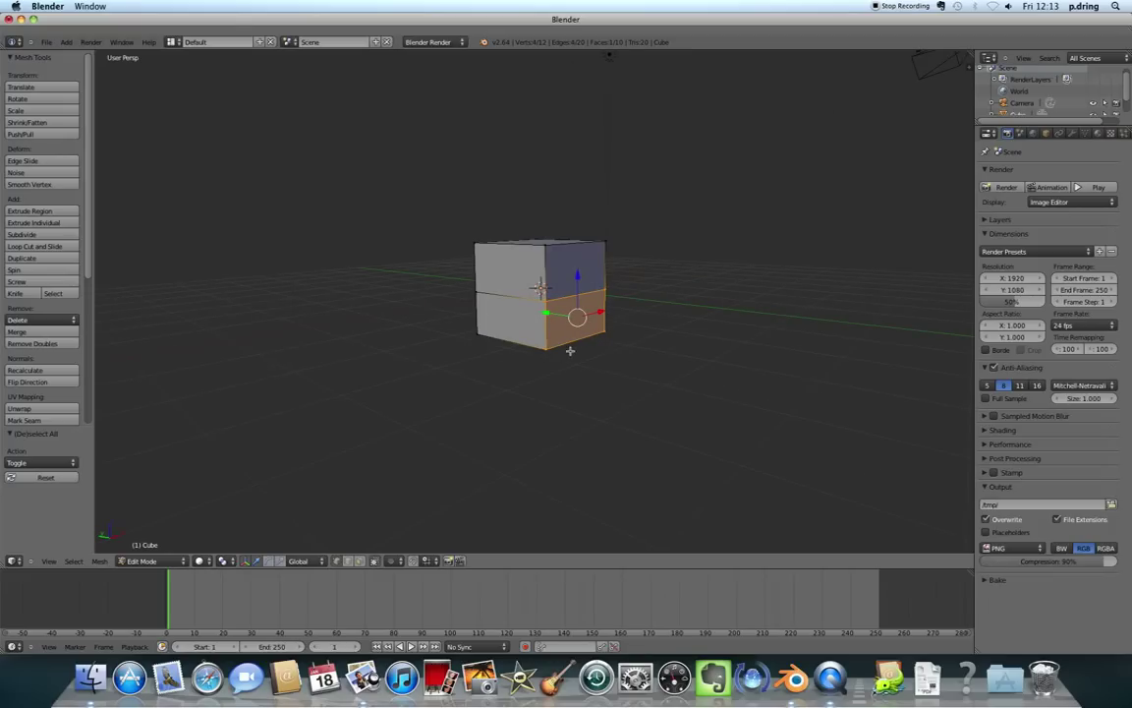
pyautogui.moveTo(569, 349)
pyautogui.mouseDown(button='middle')
pyautogui.moveTo(609, 339)
pyautogui.moveTo(585, 340)
pyautogui.mouseUp(button='middle')
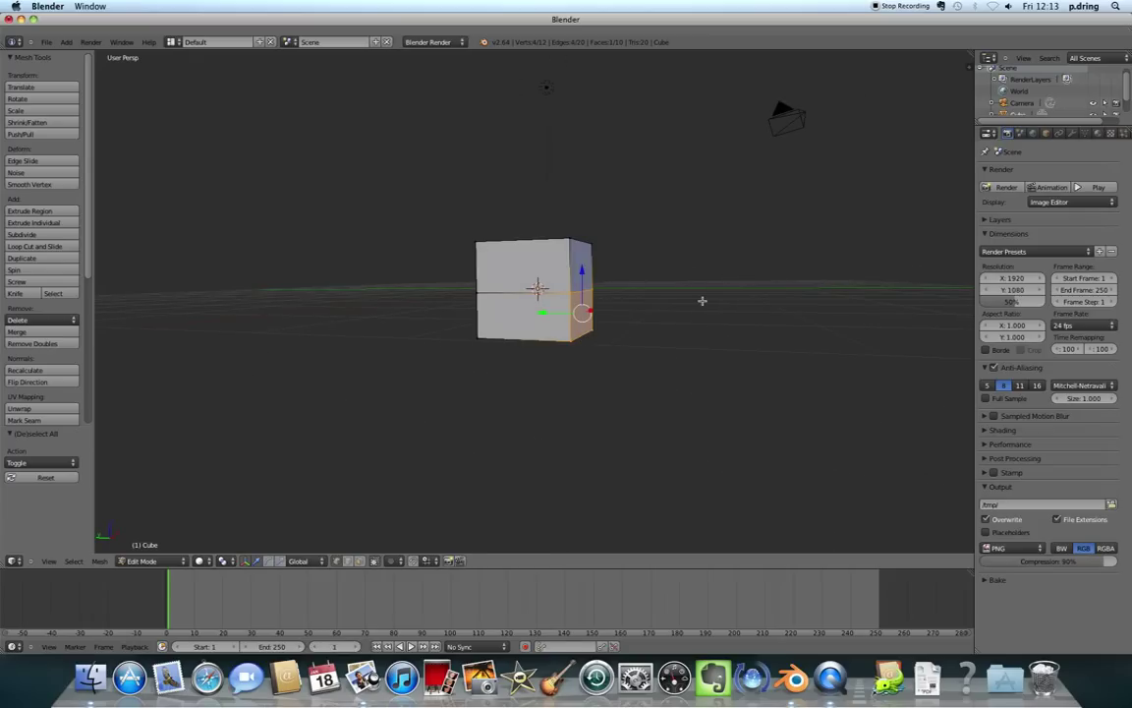
# Extrude the selected lower side face outward by about 1 unit and return to Object Mode.
pyautogui.press('e')
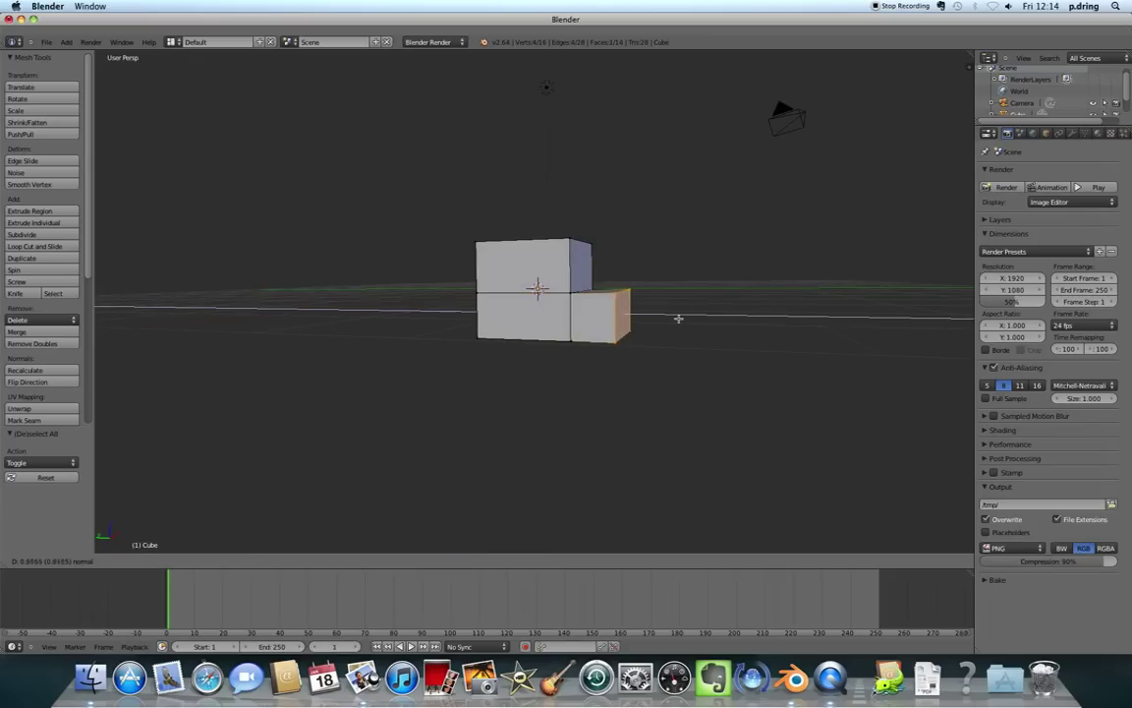
pyautogui.click(688, 318)
pyautogui.moveTo(546, 315); pyautogui.dragTo(619, 329, button='middle')
pyautogui.press('Tab')
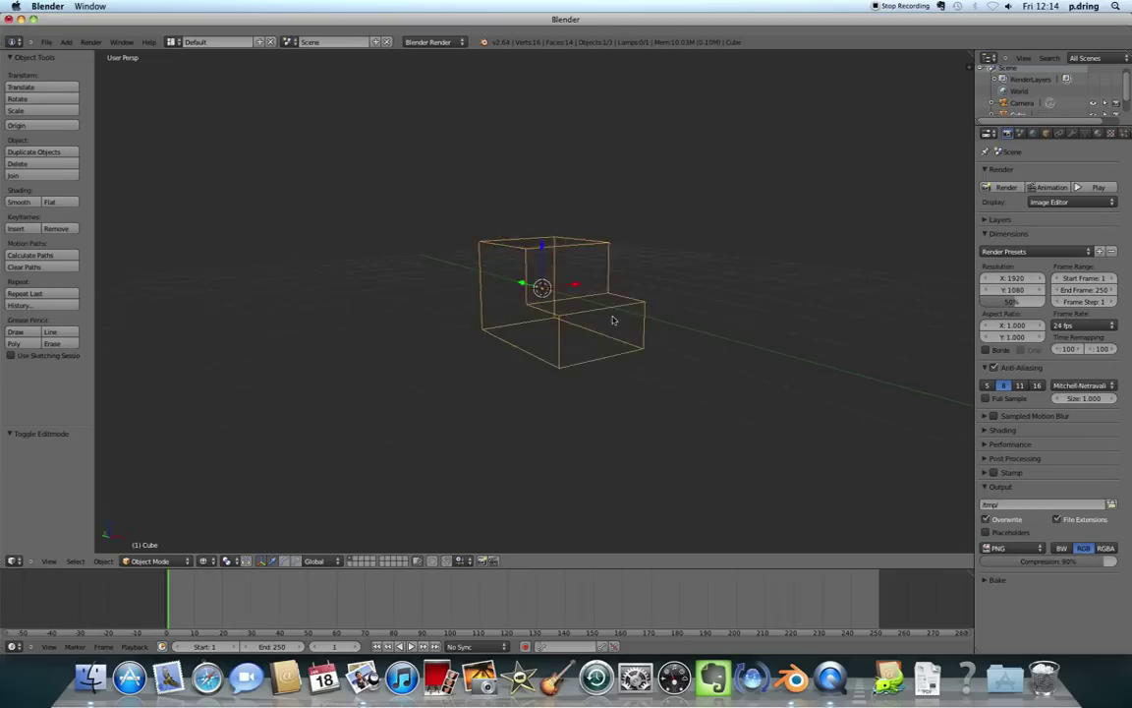
# Switch the viewport to solid shading and place the 3D cursor near the lower edge of the van's long side.
pyautogui.moveTo(549, 318)
pyautogui.mouseDown(button='middle')
pyautogui.moveTo(753, 319)
pyautogui.moveTo(730, 297)
pyautogui.moveTo(745, 321)
pyautogui.mouseUp(button='middle')
pyautogui.press('z')
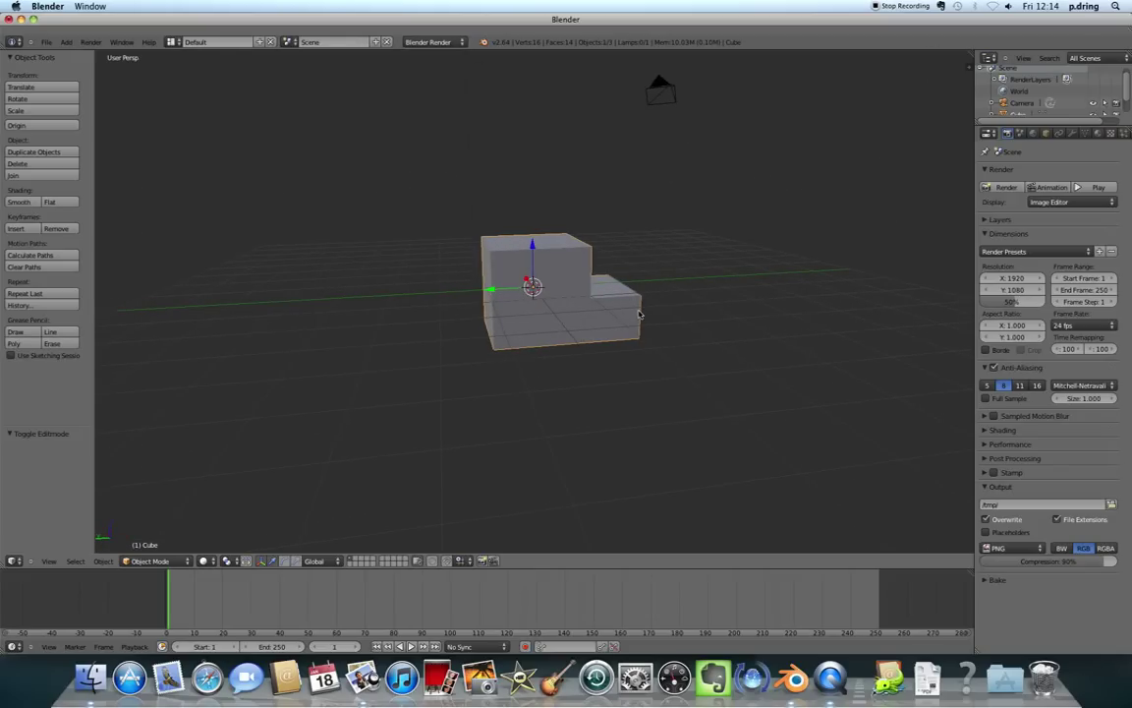
pyautogui.moveTo(639, 313)
pyautogui.mouseDown(button='middle')
pyautogui.moveTo(712, 316)
pyautogui.moveTo(650, 346)
pyautogui.moveTo(623, 312)
pyautogui.moveTo(652, 298)
pyautogui.moveTo(659, 310)
pyautogui.mouseUp(button='middle')
pyautogui.click(522, 339)
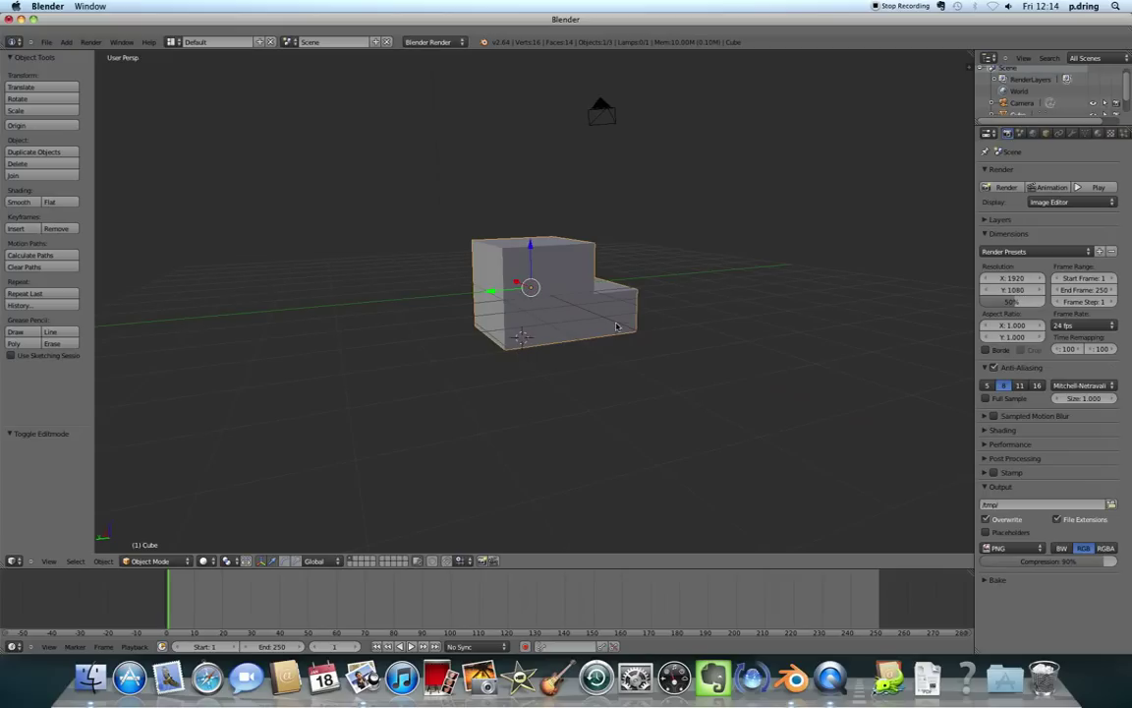
pyautogui.moveTo(506, 336); pyautogui.dragTo(576, 337, button='middle')
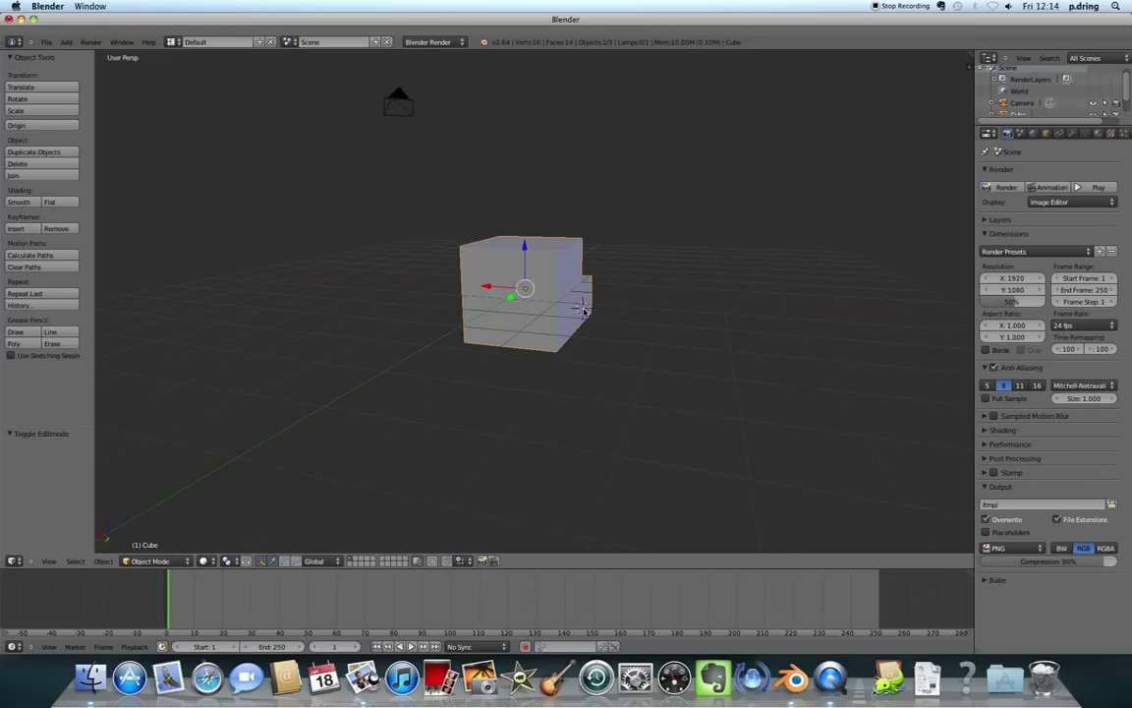
pyautogui.moveTo(547, 357); pyautogui.dragTo(514, 275, button='middle')
pyautogui.moveTo(528, 331); pyautogui.dragTo(522, 394, button='middle')
pyautogui.moveTo(524, 337); pyautogui.dragTo(541, 398, button='middle')
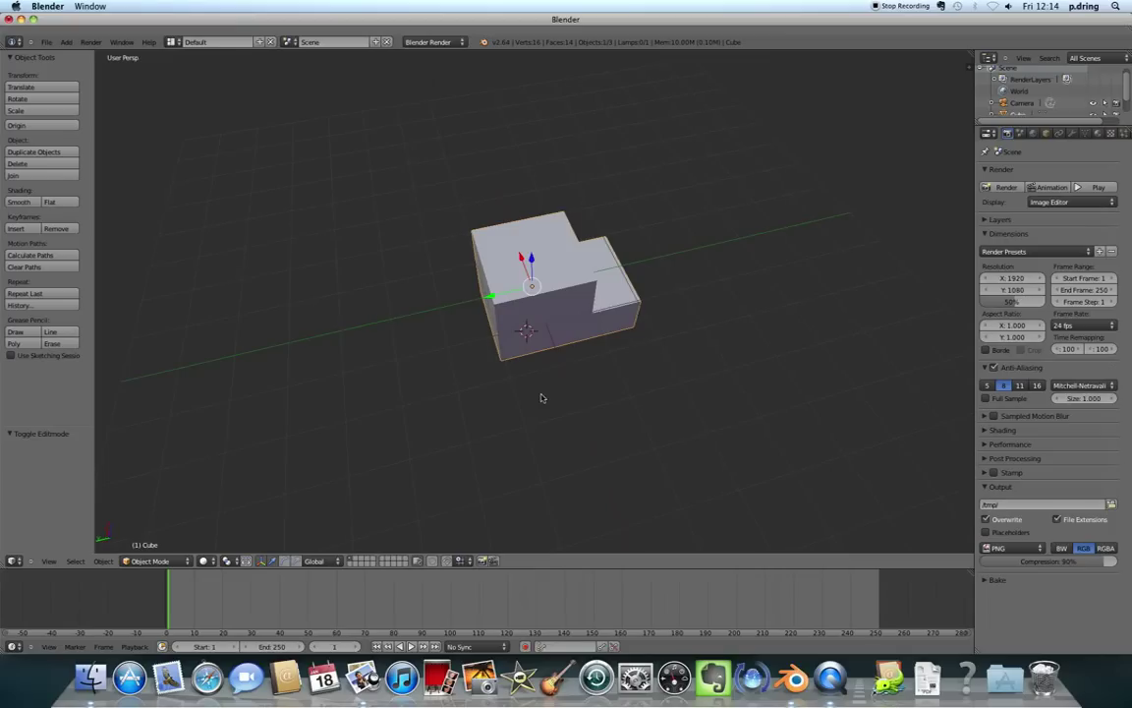
pyautogui.hotkey('shift', 'a')
pyautogui.moveTo(549, 394)
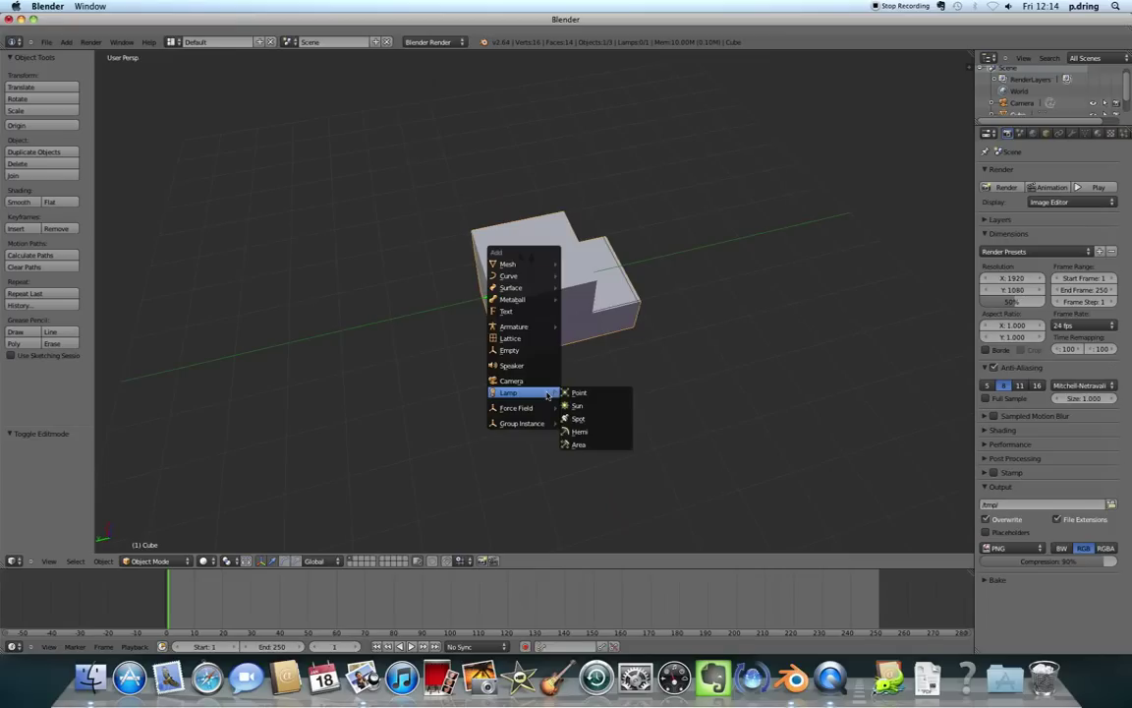
pyautogui.press('Escape')
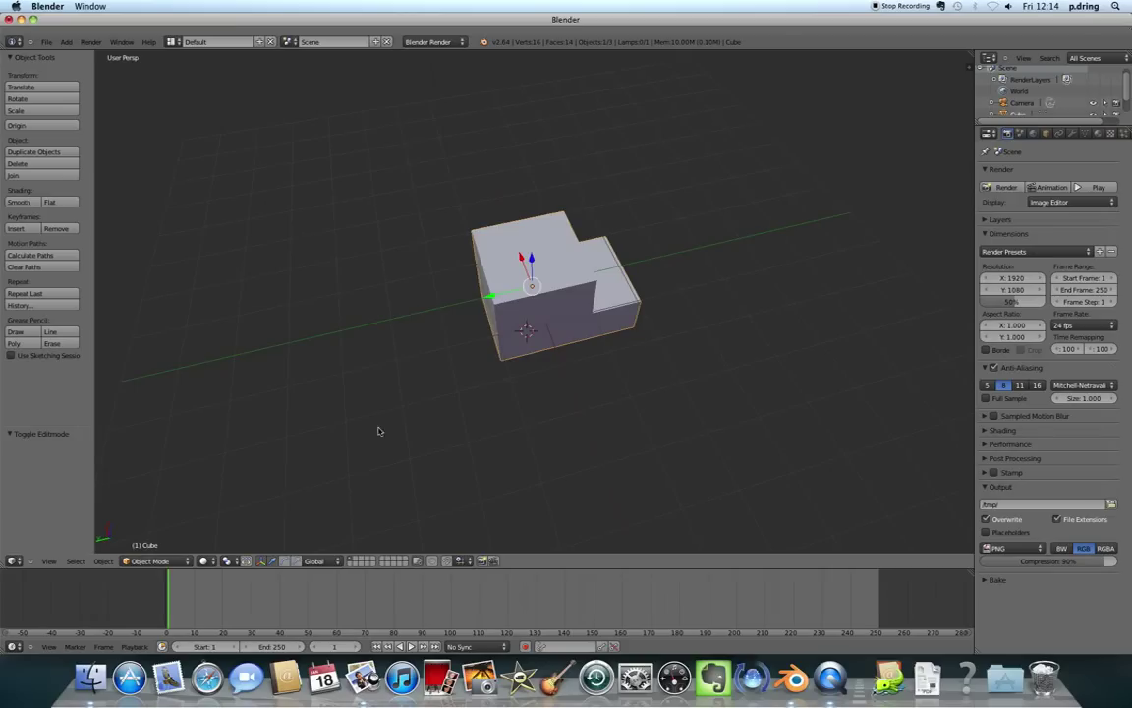
# Add a UV sphere mesh at the 3D cursor and set its segments to 16.
pyautogui.hotkey('shift', 'a')
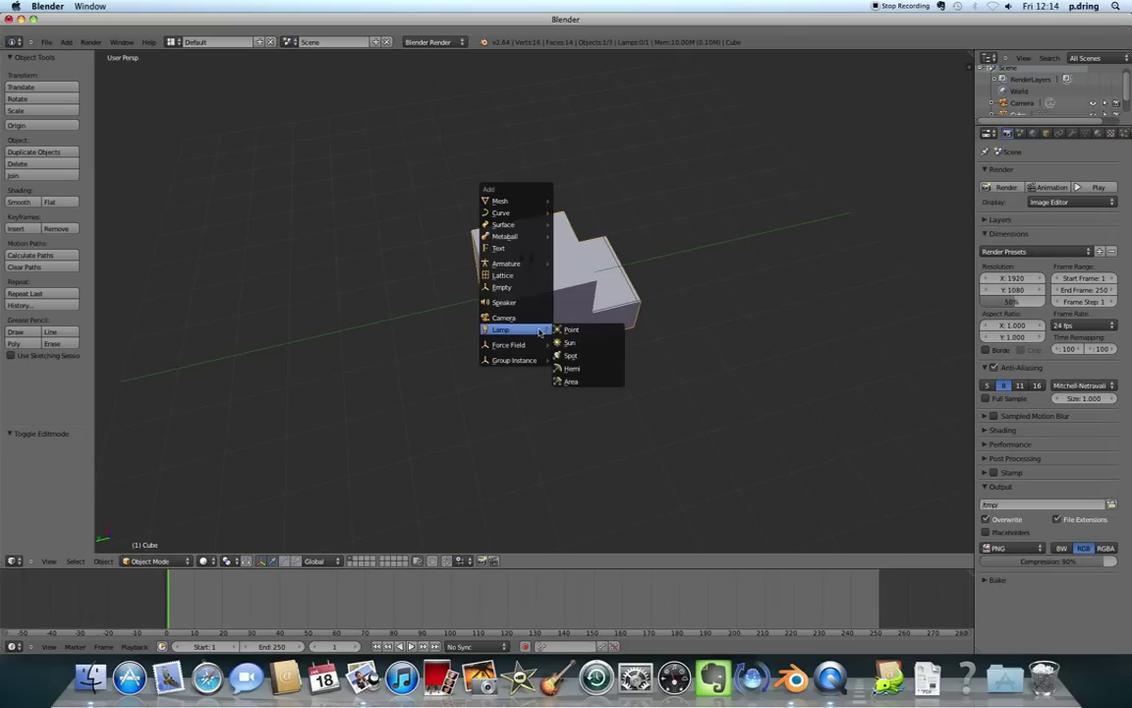
pyautogui.moveTo(534, 199)
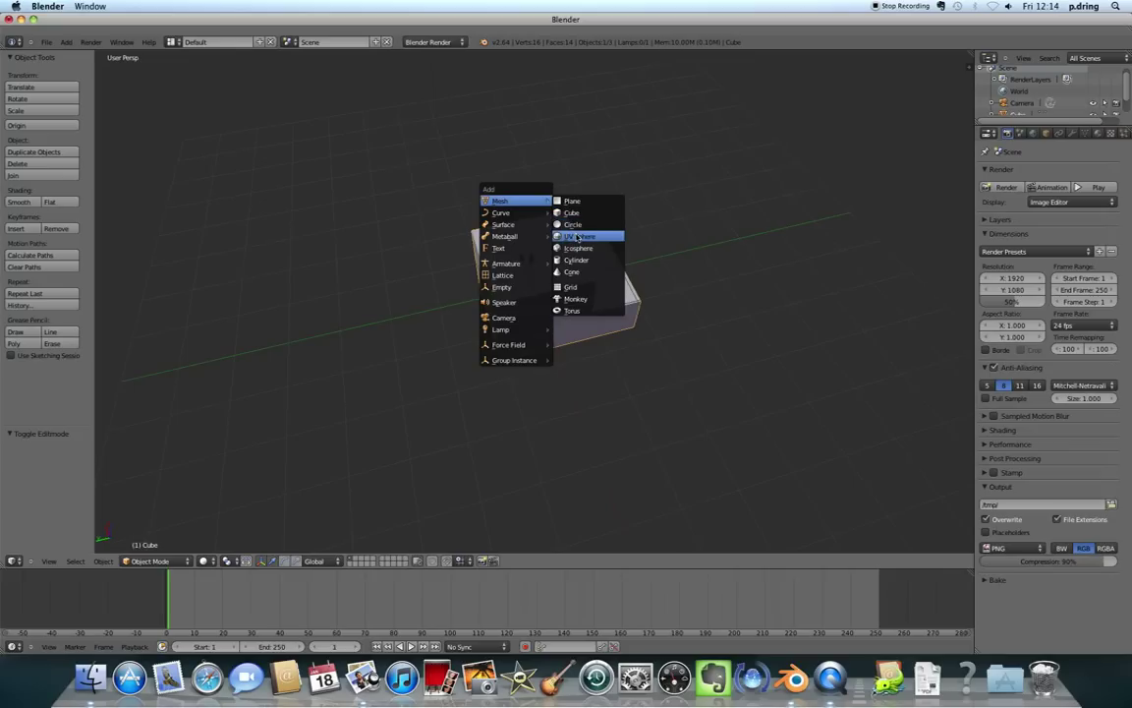
pyautogui.click(583, 240)
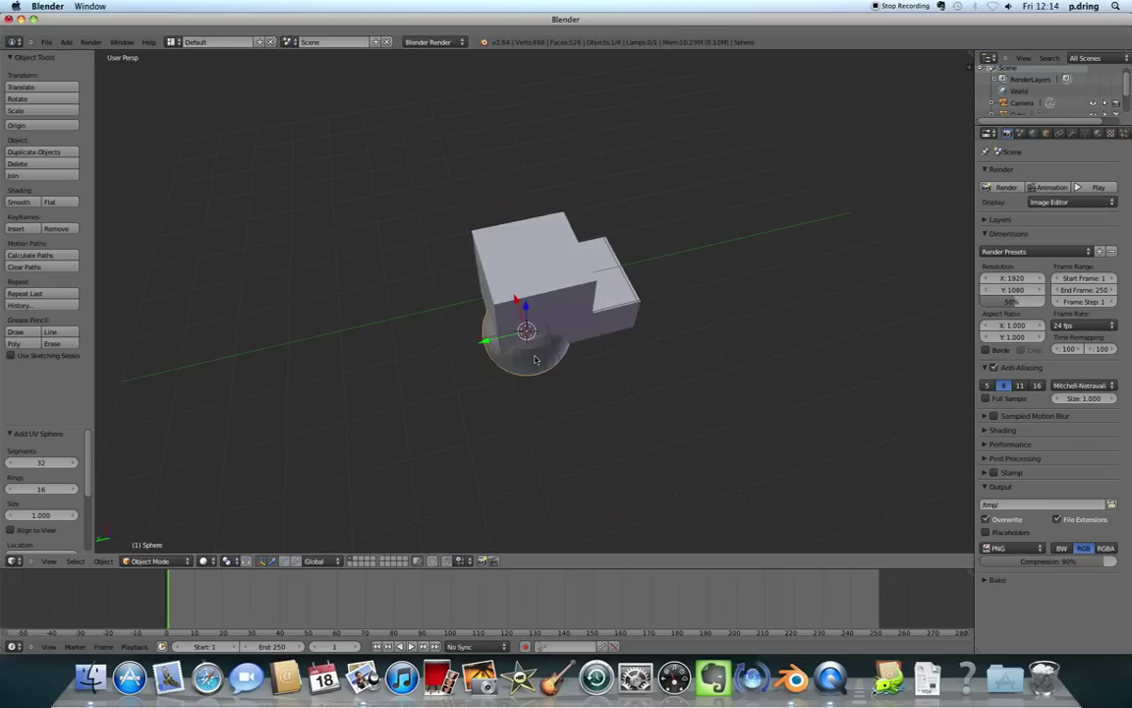
pyautogui.click(9, 463)
pyautogui.click(9, 463)
pyautogui.click(9, 463)
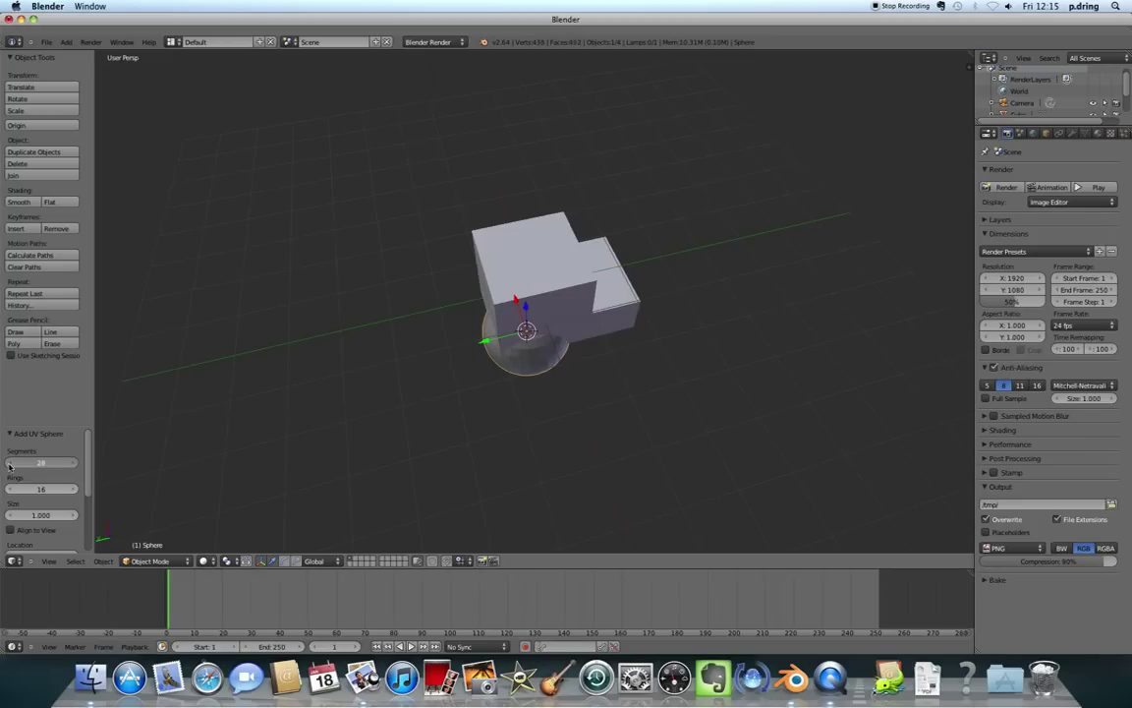
pyautogui.click(9, 463)
pyautogui.click(9, 463)
pyautogui.click(9, 463)
pyautogui.click(39, 463)
pyautogui.press('Return')
# Scale the sphere uniformly by about 0.49 to wheel size.
pyautogui.moveTo(544, 386); pyautogui.dragTo(548, 344, button='middle')
pyautogui.press('s')
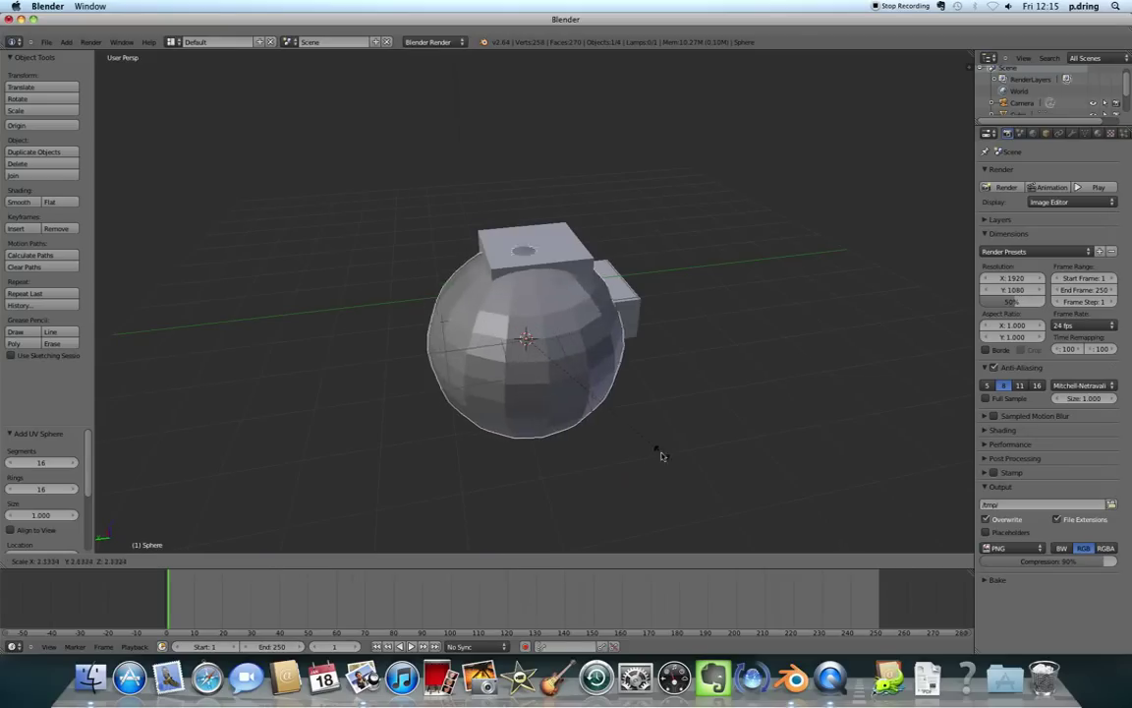
pyautogui.click(561, 362)
# Switch to wireframe display and move the sphere freely out beside the van body.
pyautogui.moveTo(561, 362)
pyautogui.mouseDown(button='middle')
pyautogui.moveTo(731, 306)
pyautogui.moveTo(765, 120)
pyautogui.moveTo(578, 369)
pyautogui.moveTo(659, 361)
pyautogui.moveTo(624, 458)
pyautogui.moveTo(605, 377)
pyautogui.moveTo(662, 379)
pyautogui.mouseUp(button='middle')
pyautogui.press('z')
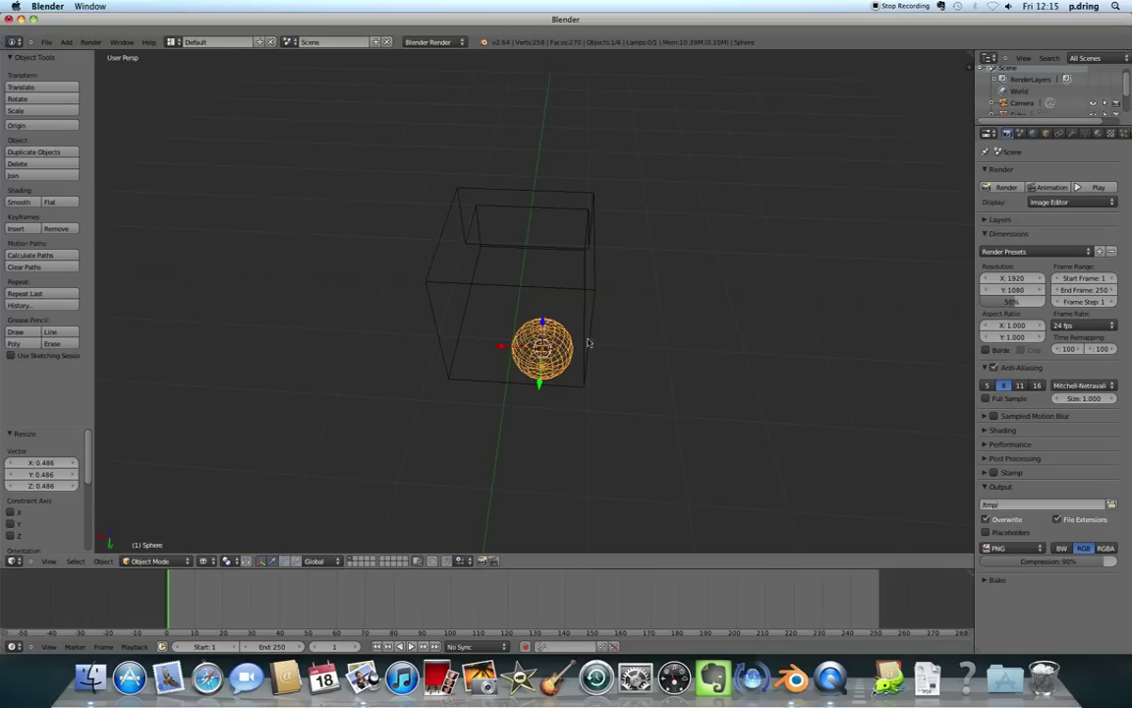
pyautogui.press('g')
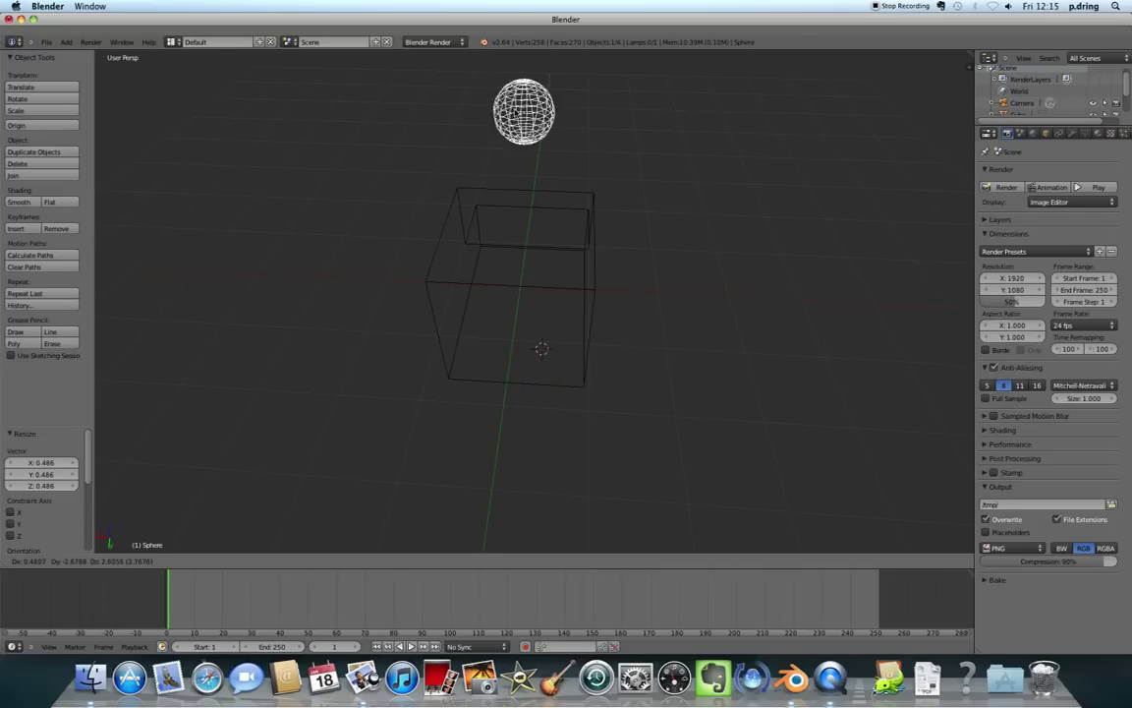
pyautogui.click(695, 347)
# Move the sphere down about 2.33 units along the global Z axis.
pyautogui.moveTo(695, 346); pyautogui.dragTo(679, 379, button='middle')
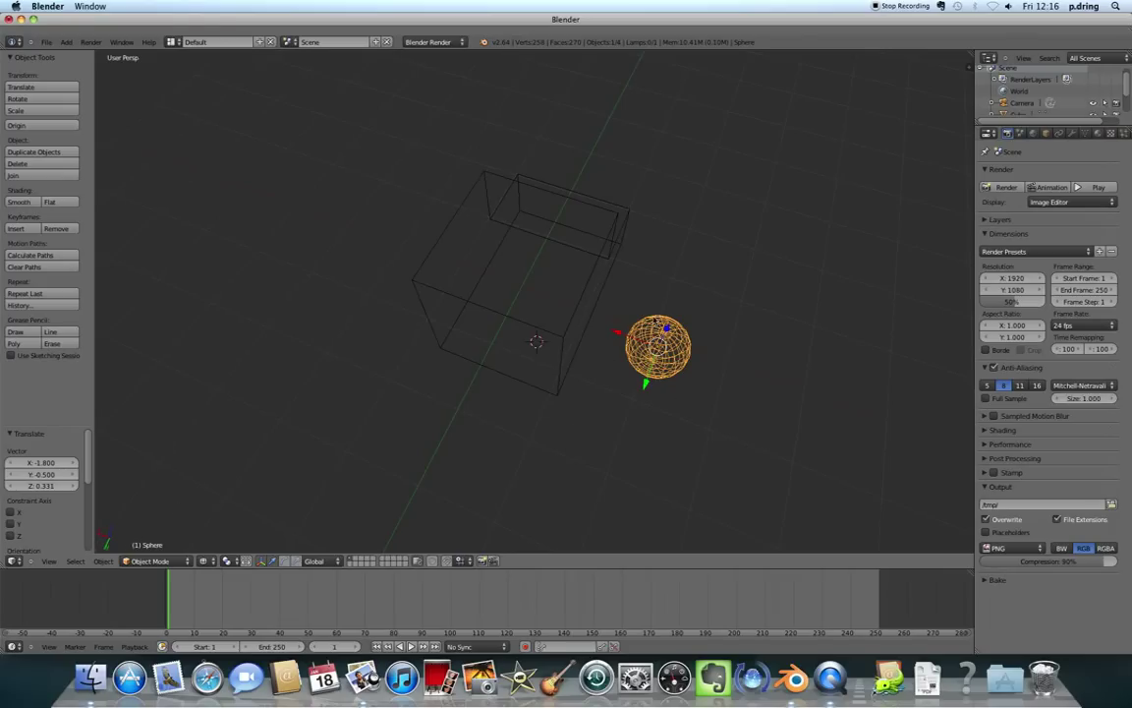
pyautogui.press('g')
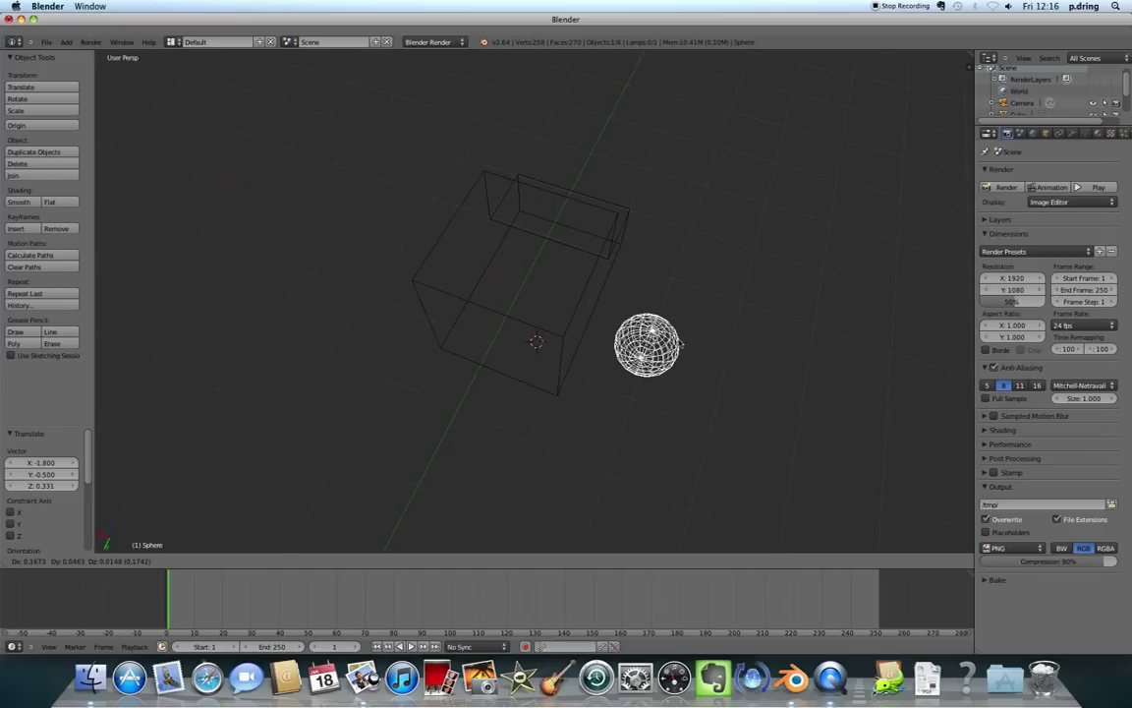
pyautogui.press('x')
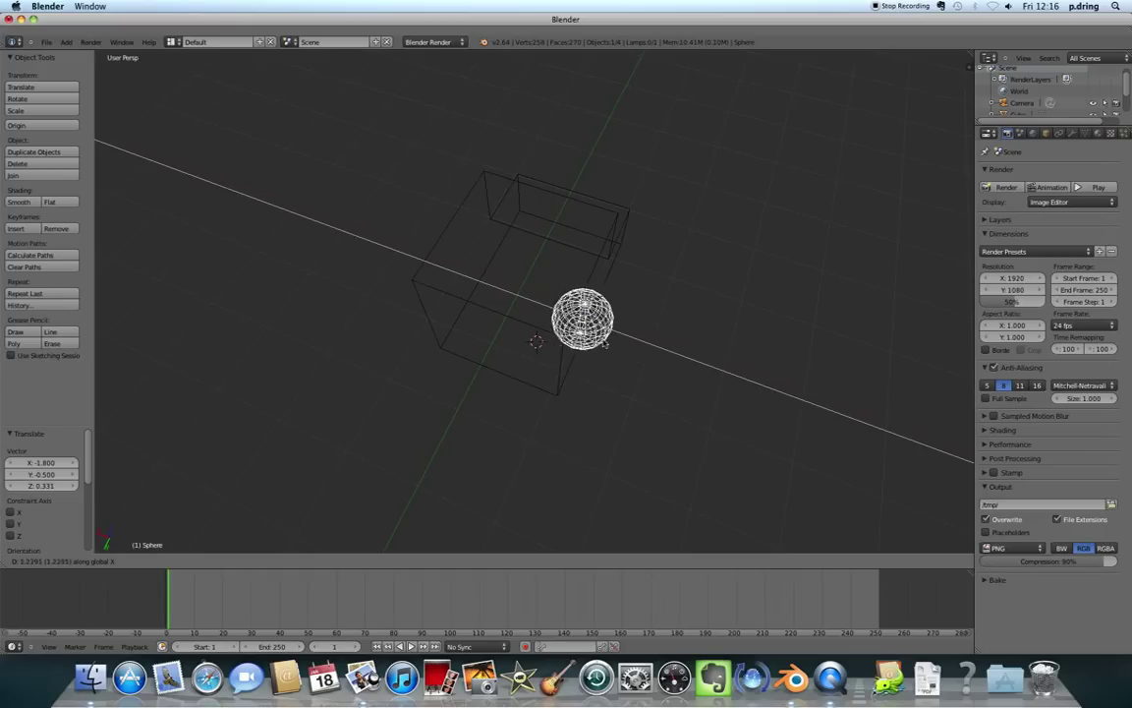
pyautogui.press('z')
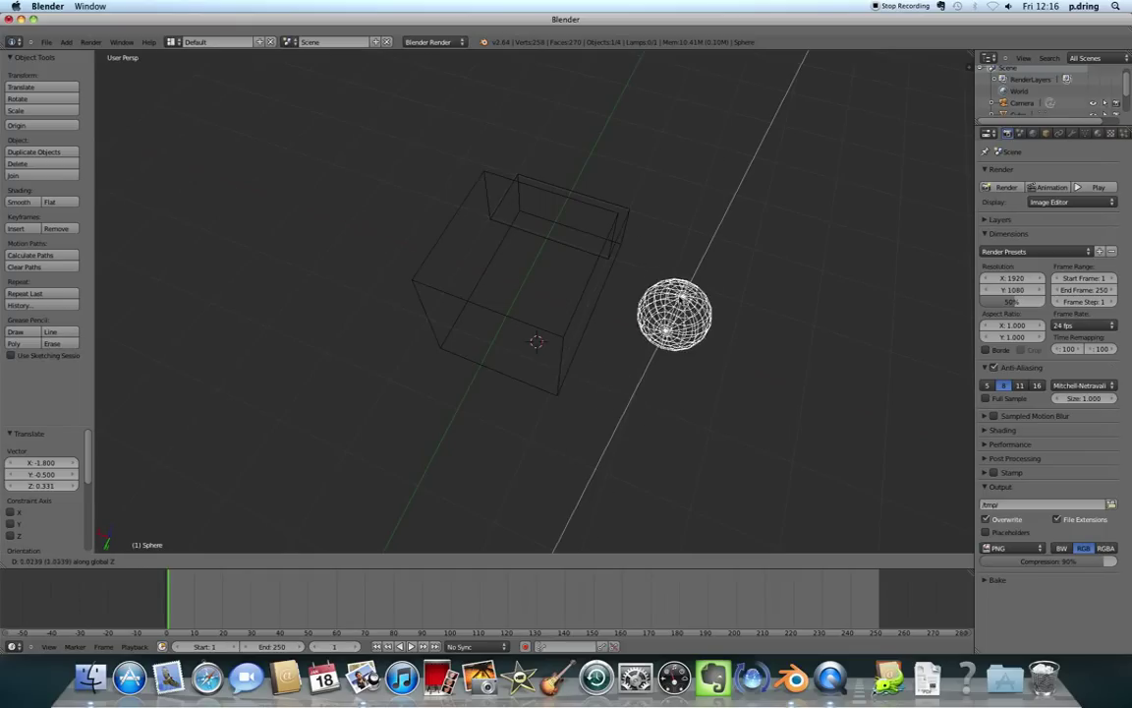
pyautogui.click(675, 400)
# Move the sphere freely back up to the van's lower edge.
pyautogui.moveTo(674, 401); pyautogui.dragTo(674, 333, button='middle')
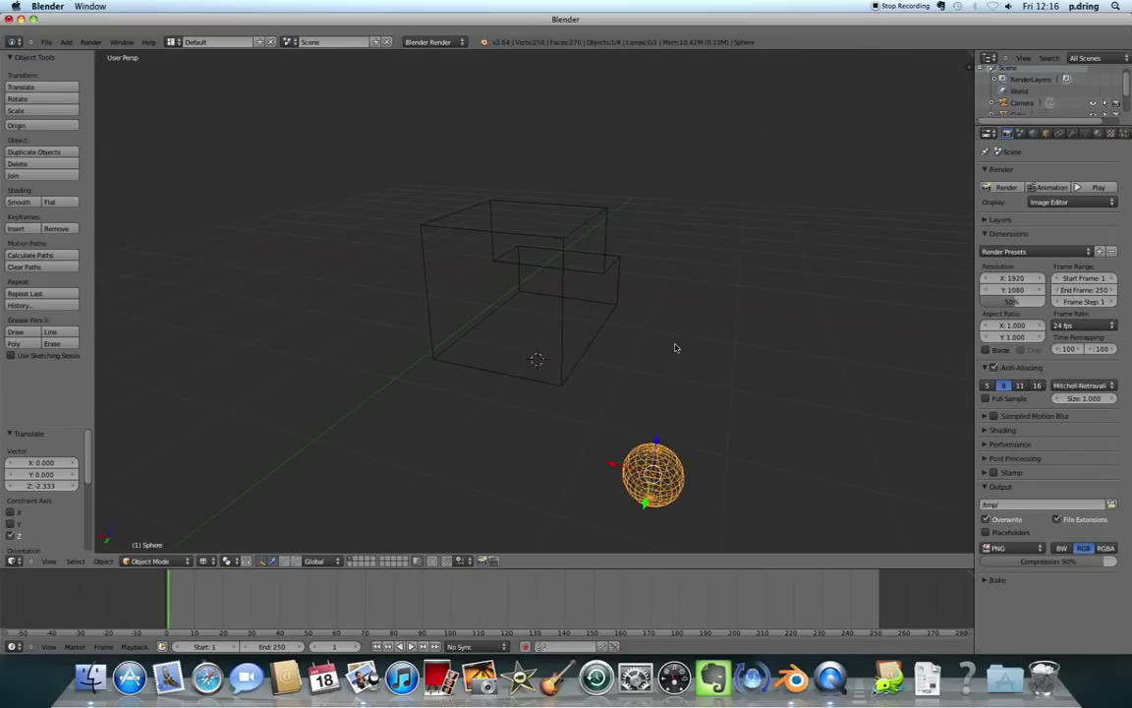
pyautogui.press('g')
pyautogui.click(590, 241)
# Align the sphere with the van's rear lower corner by moving it about 0.82 along Y and about -0.61 along X.
pyautogui.moveTo(602, 262); pyautogui.dragTo(511, 361, button='middle')
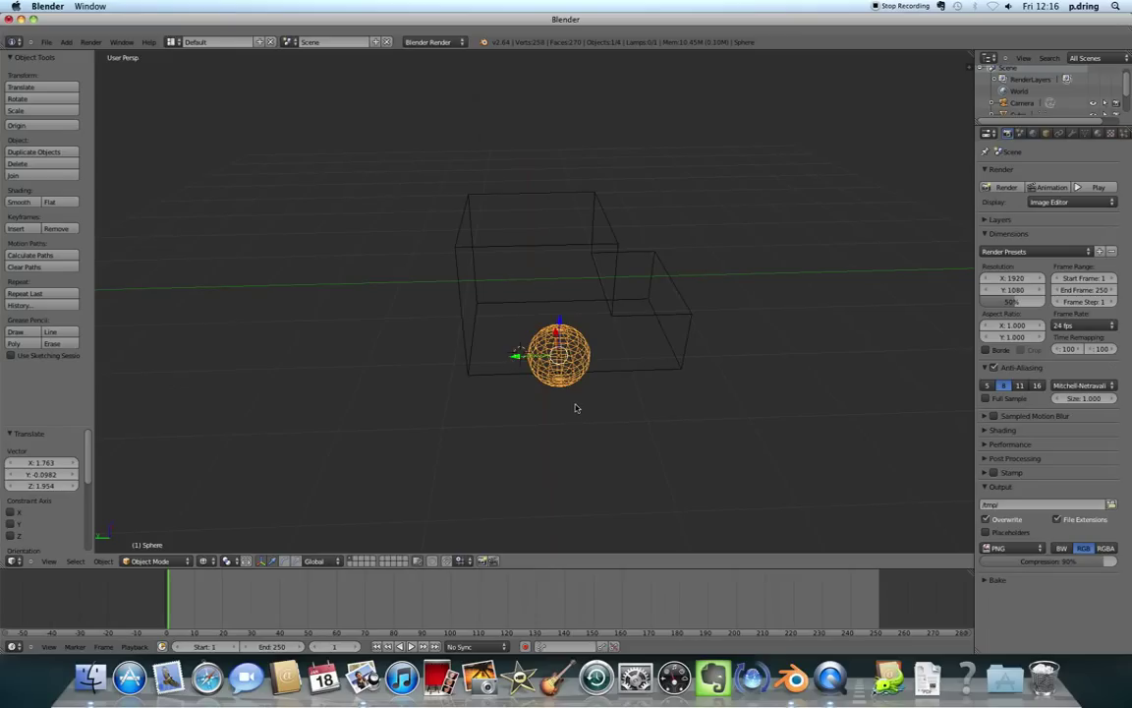
pyautogui.press('g')
pyautogui.press('y')
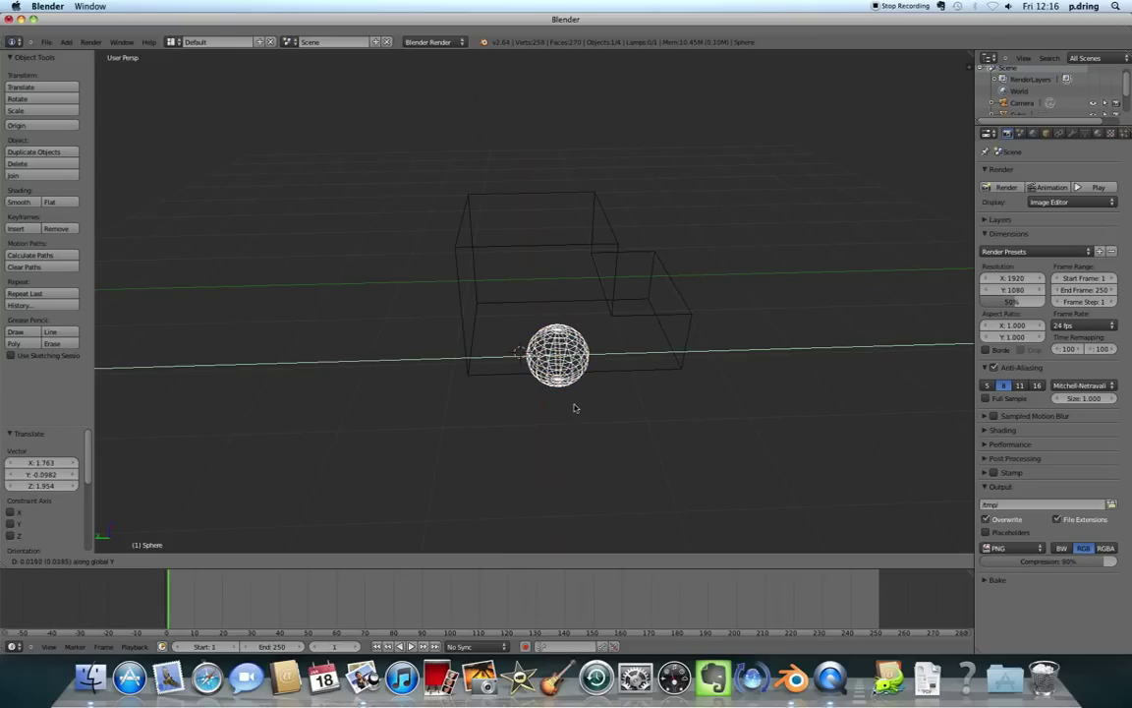
pyautogui.click(522, 407)
pyautogui.moveTo(523, 406); pyautogui.dragTo(645, 378, button='middle')
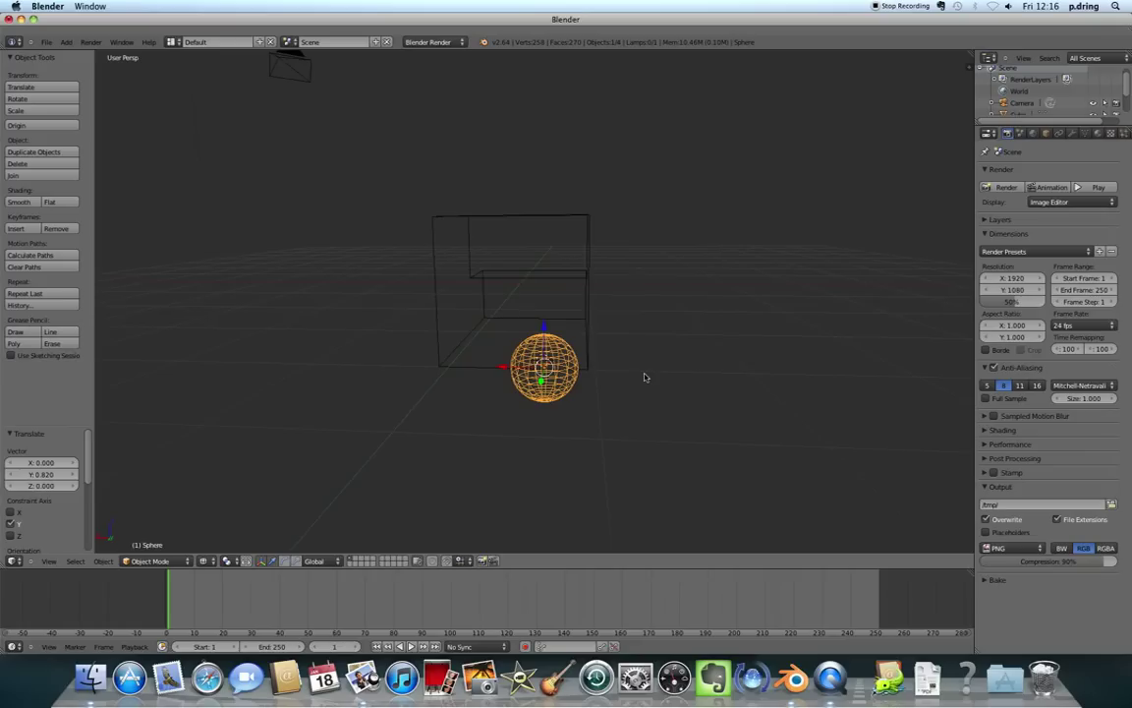
pyautogui.press('g')
pyautogui.press('x')
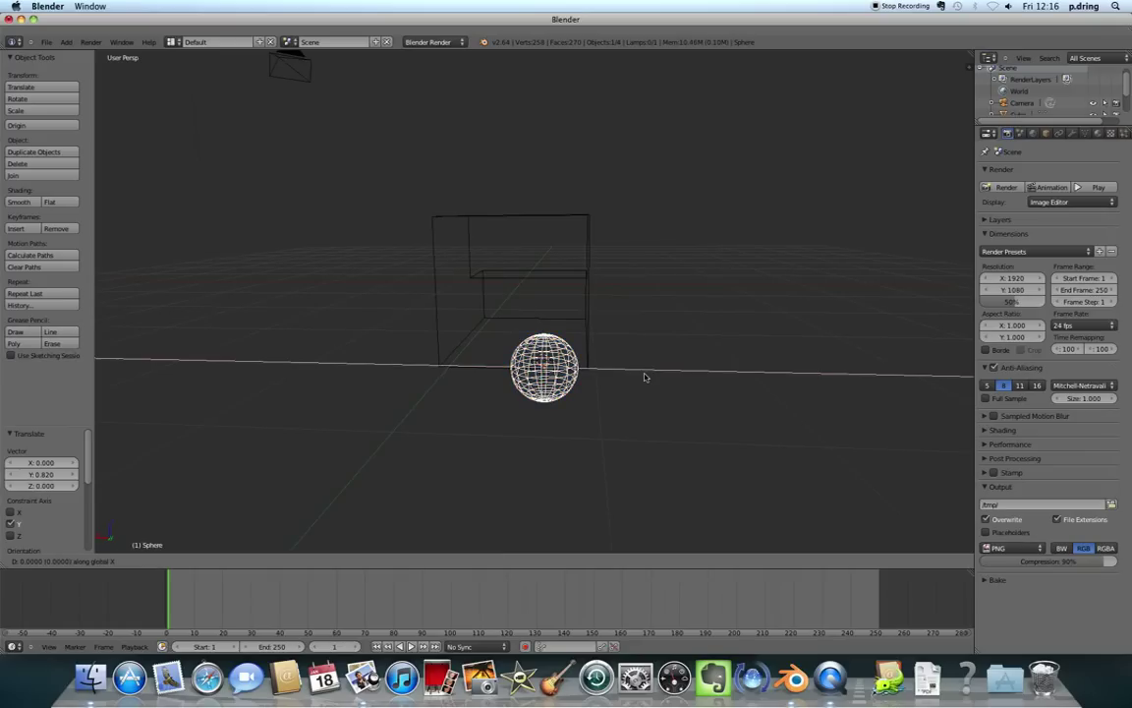
pyautogui.click(687, 377)
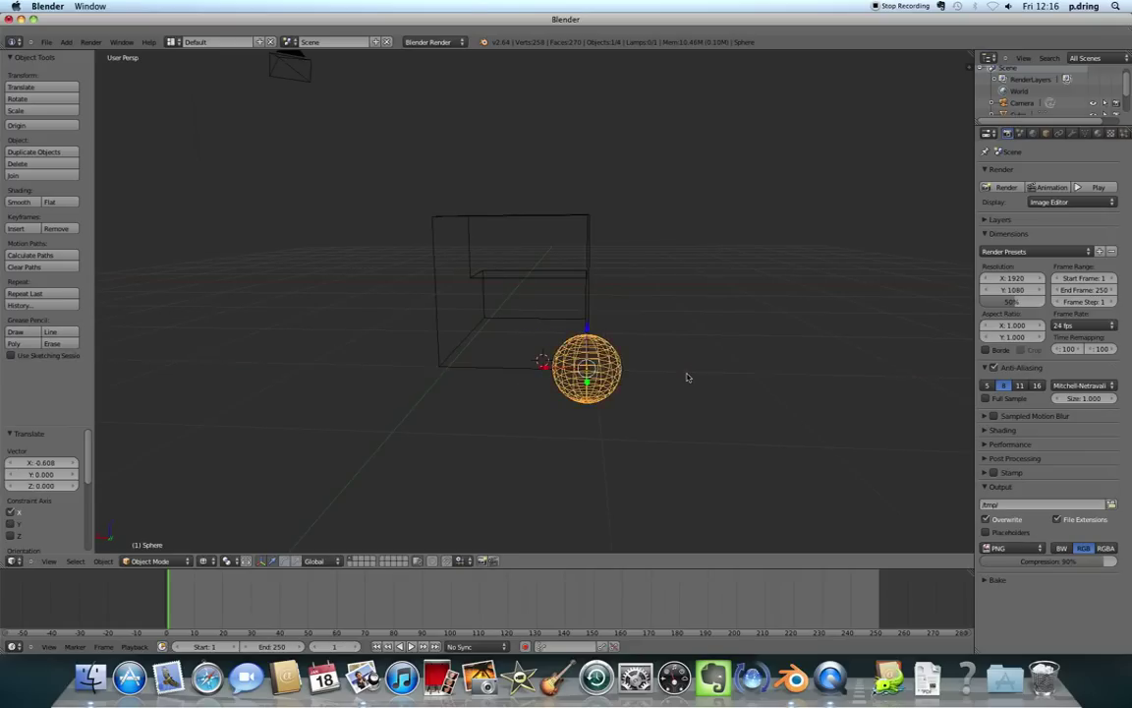
# Return to solid shading and duplicate the wheel about -1.92 units along Y to the front of the van.
pyautogui.moveTo(687, 377)
pyautogui.mouseDown(button='middle')
pyautogui.moveTo(549, 414)
pyautogui.moveTo(566, 375)
pyautogui.moveTo(687, 457)
pyautogui.moveTo(584, 394)
pyautogui.moveTo(549, 397)
pyautogui.moveTo(526, 333)
pyautogui.moveTo(430, 341)
pyautogui.moveTo(341, 384)
pyautogui.moveTo(519, 375)
pyautogui.moveTo(472, 417)
pyautogui.moveTo(457, 315)
pyautogui.moveTo(455, 339)
pyautogui.mouseUp(button='middle')
pyautogui.press('z')
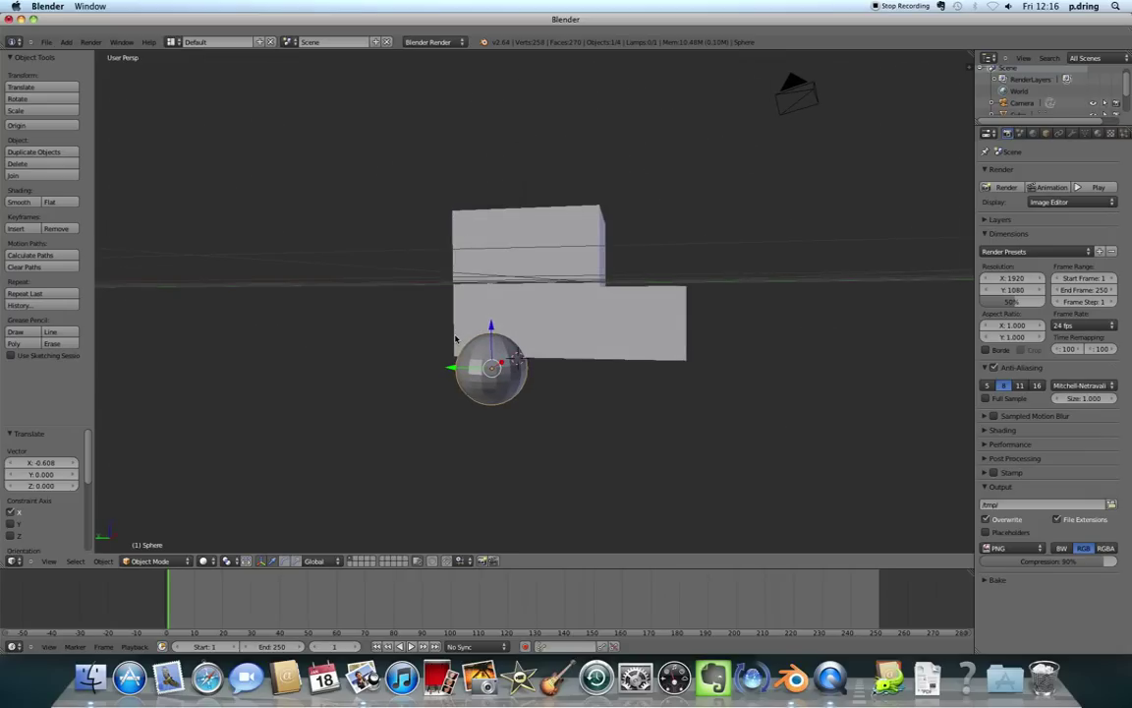
pyautogui.hotkey('shift', 'd')
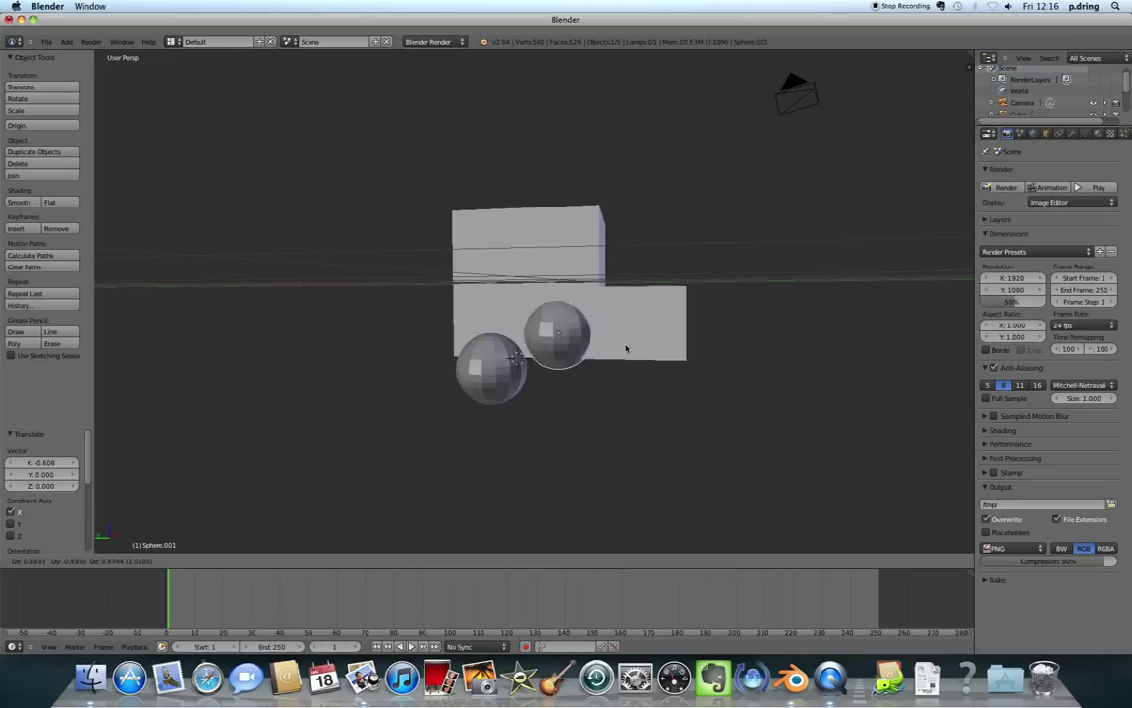
pyautogui.press('y')
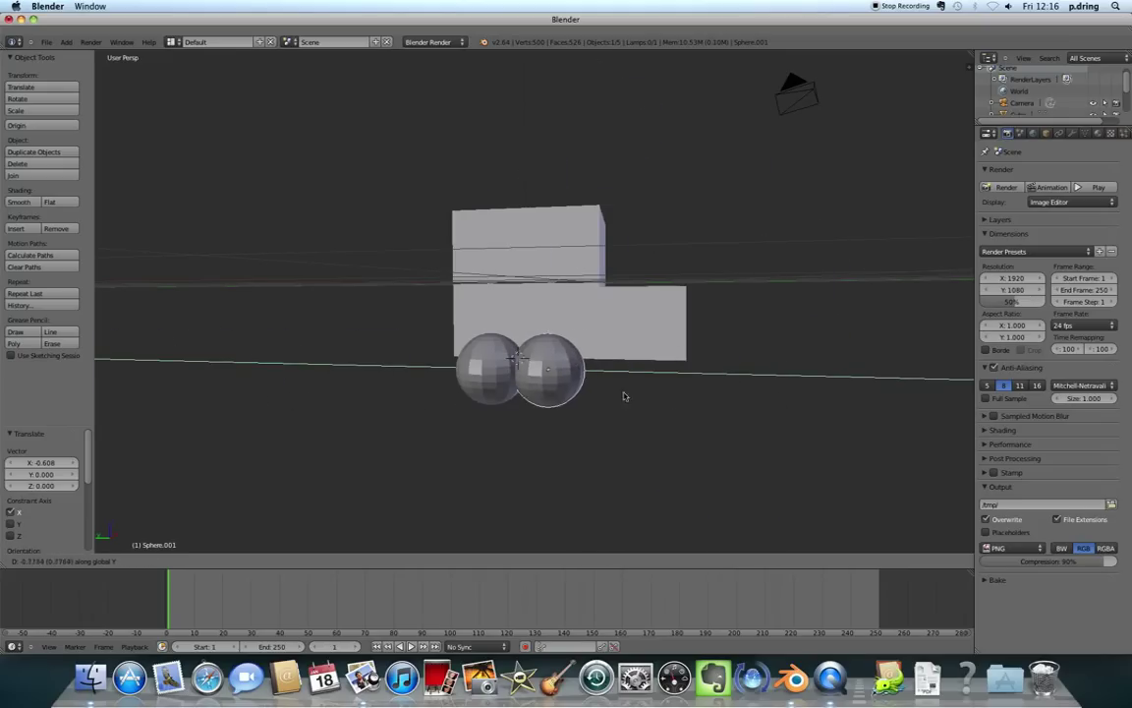
pyautogui.click(747, 382)
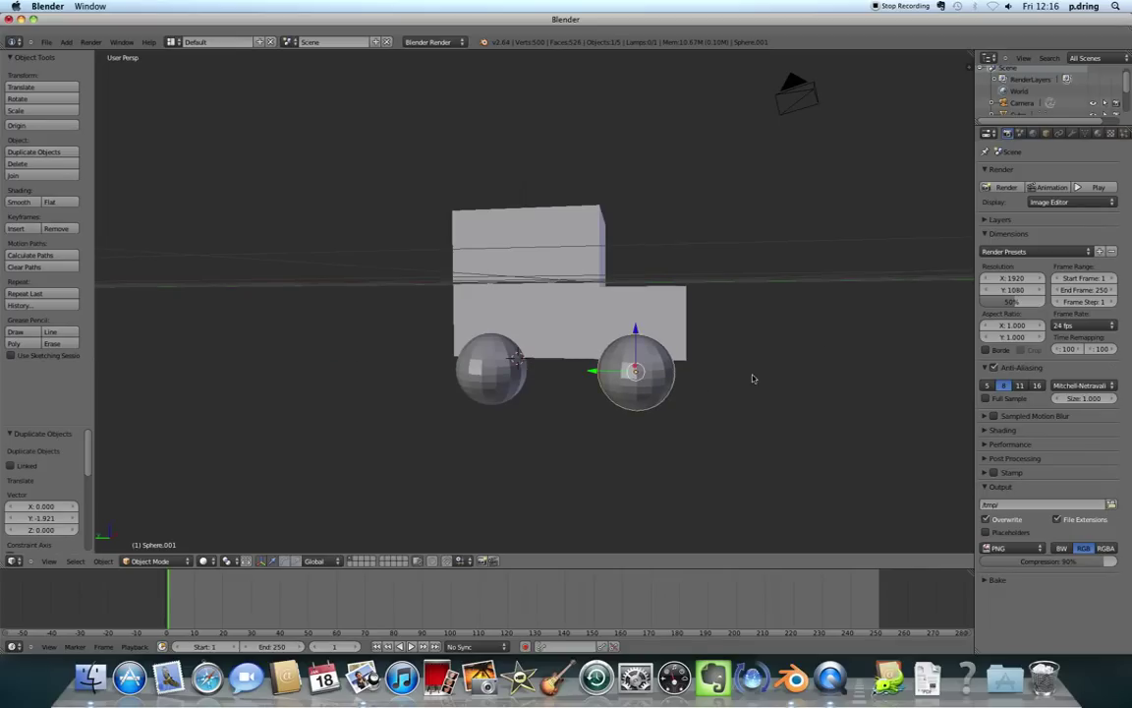
# Select both wheels and duplicate them about 2 units along X to the opposite side of the van.
pyautogui.moveTo(753, 380); pyautogui.dragTo(693, 359, button='middle')
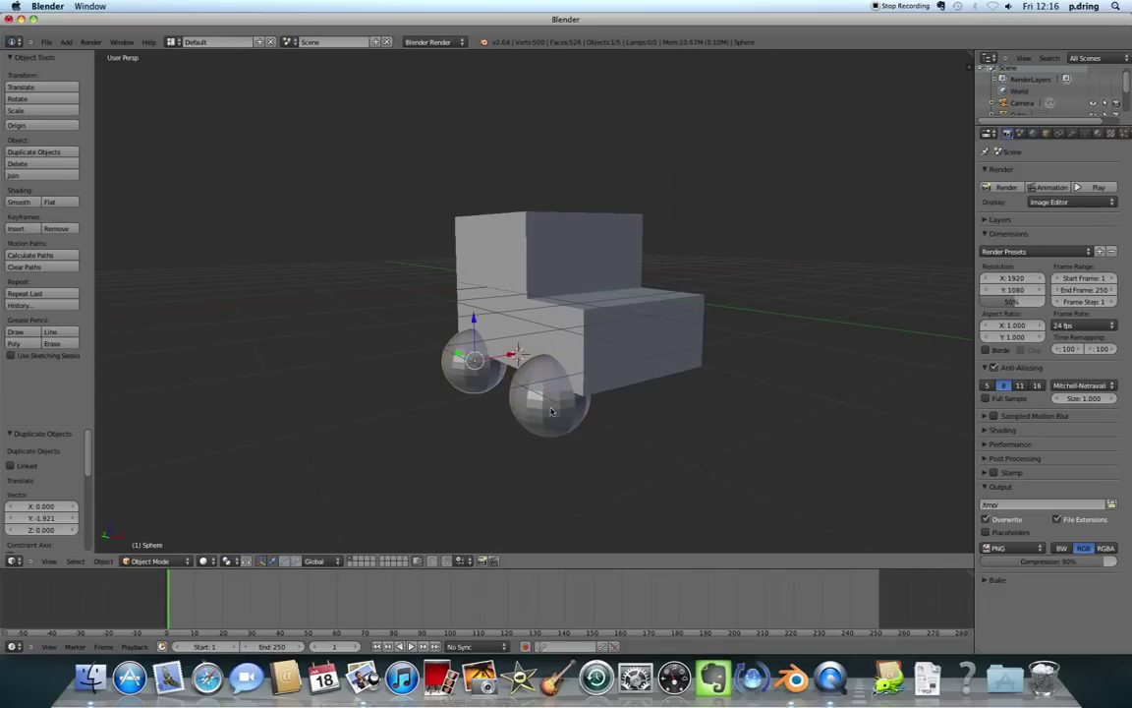
pyautogui.rightClick(478, 379)
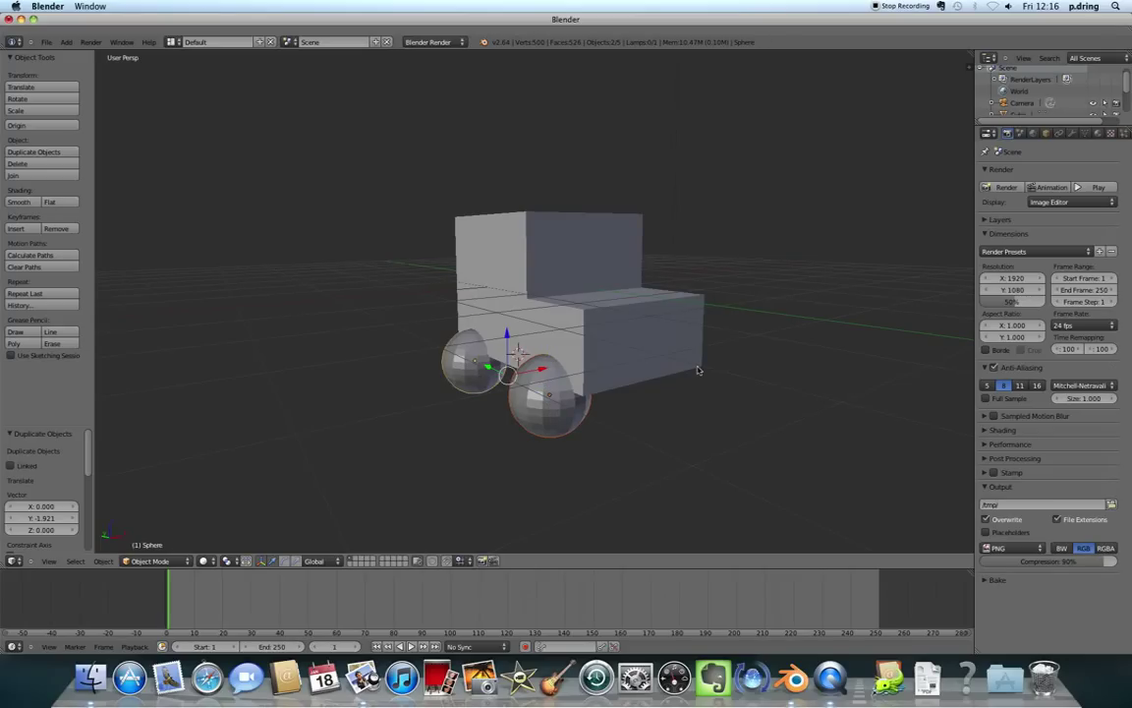
pyautogui.moveTo(698, 370); pyautogui.dragTo(653, 365, button='middle')
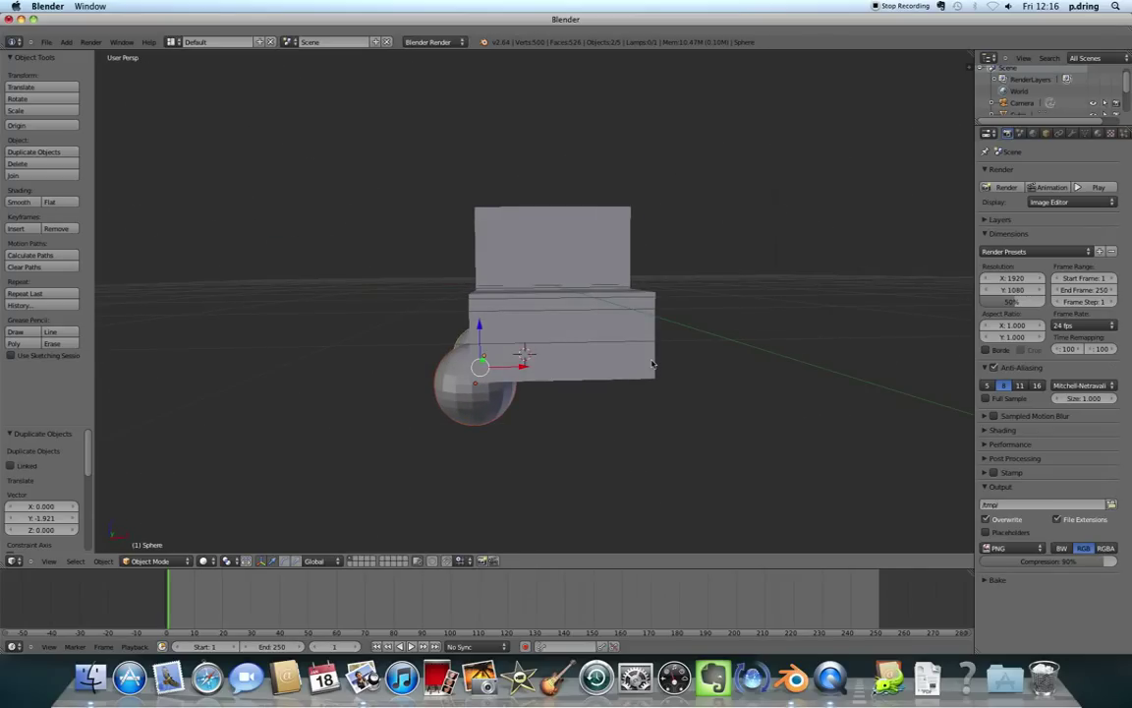
pyautogui.hotkey('shift', 'd')
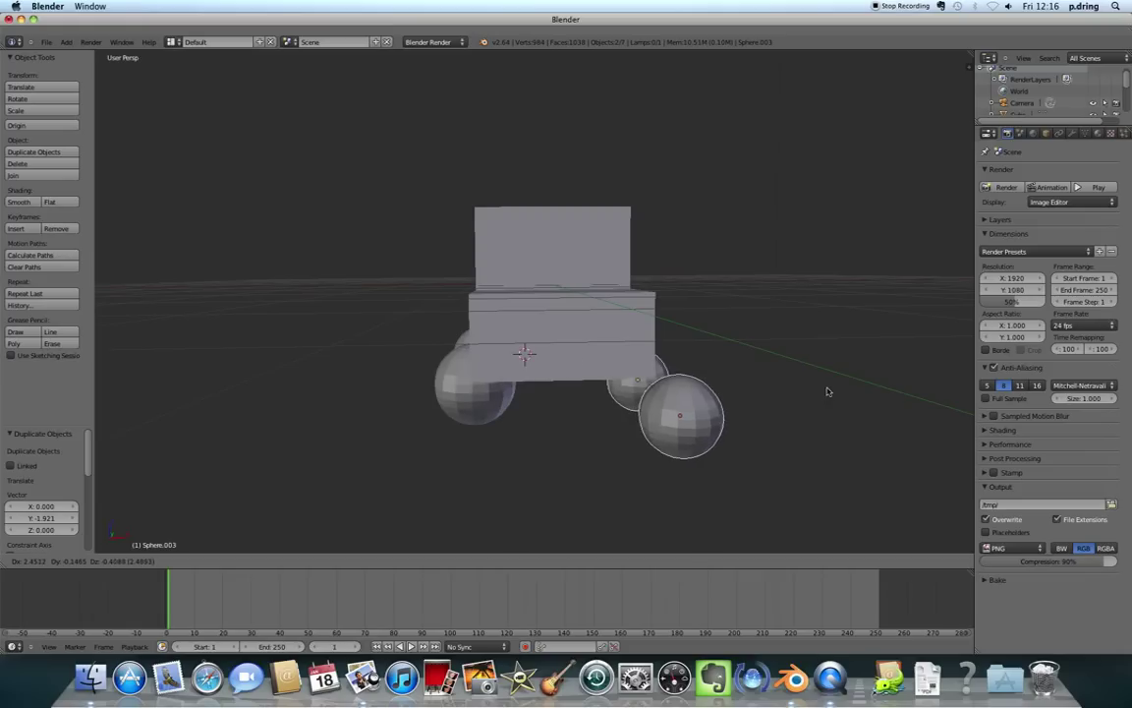
pyautogui.press('x')
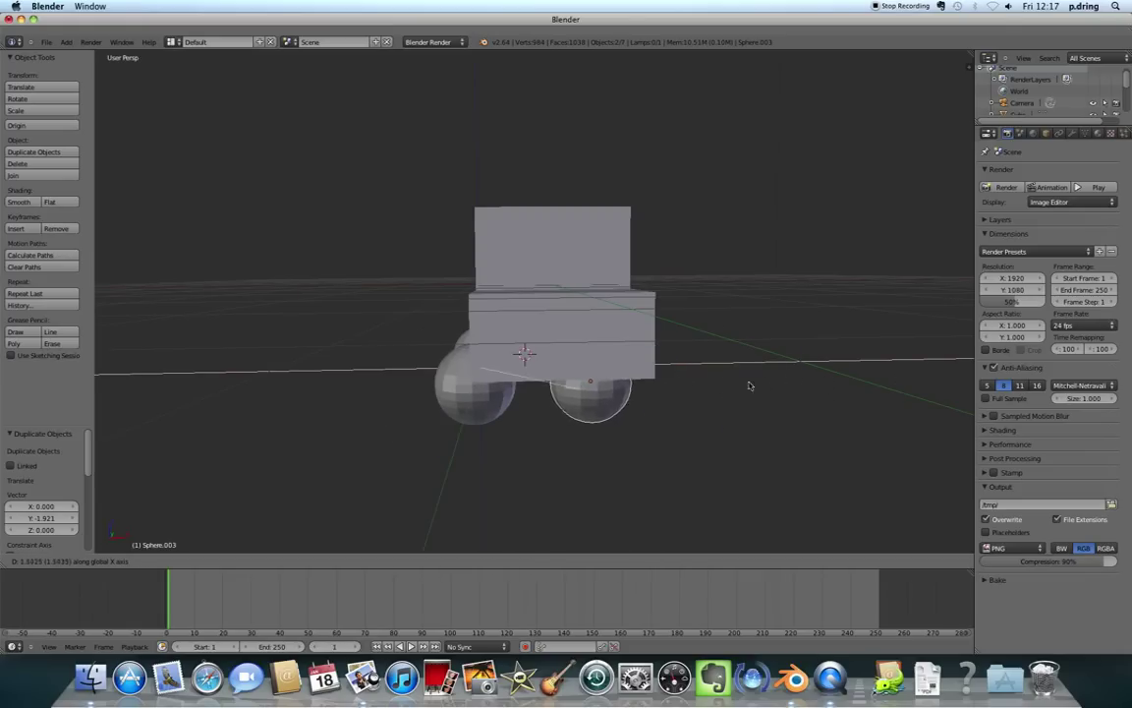
pyautogui.click(796, 372)
pyautogui.moveTo(796, 372); pyautogui.dragTo(864, 355, button='middle')
pyautogui.moveTo(541, 310)
pyautogui.mouseDown(button='middle')
pyautogui.moveTo(687, 398)
pyautogui.moveTo(708, 341)
pyautogui.moveTo(796, 316)
pyautogui.moveTo(617, 353)
pyautogui.moveTo(534, 325)
pyautogui.mouseUp(button='middle')
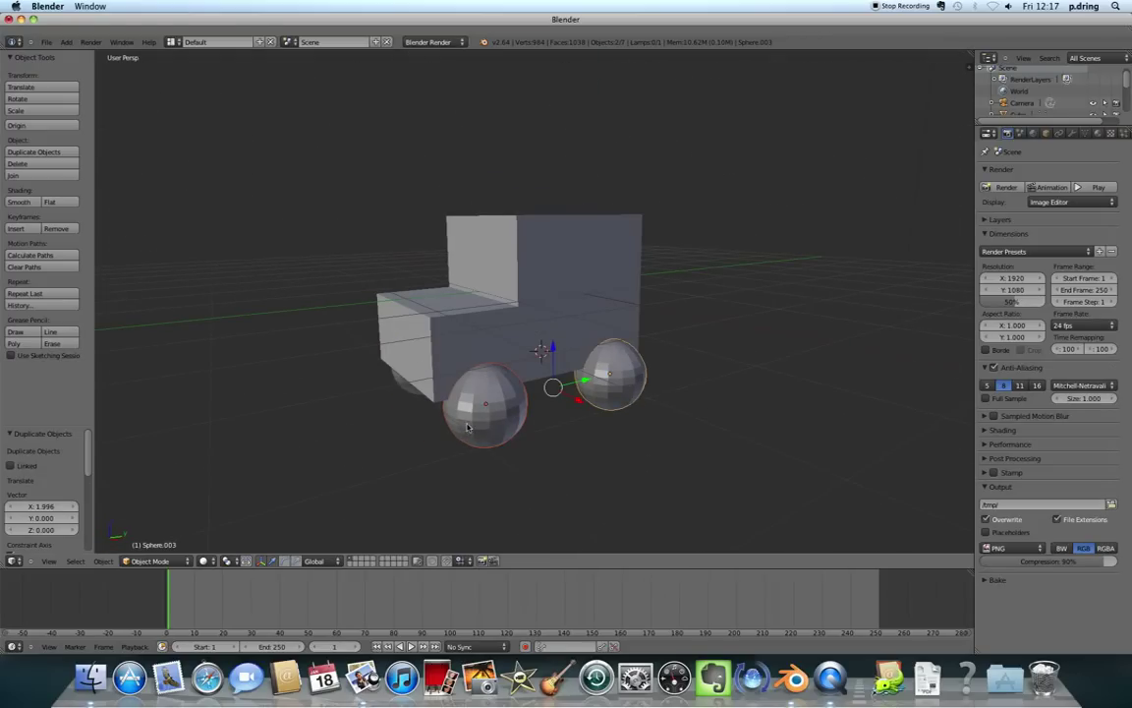
# Select all four wheels and apply smooth shading to them.
pyautogui.rightClick(491, 398)
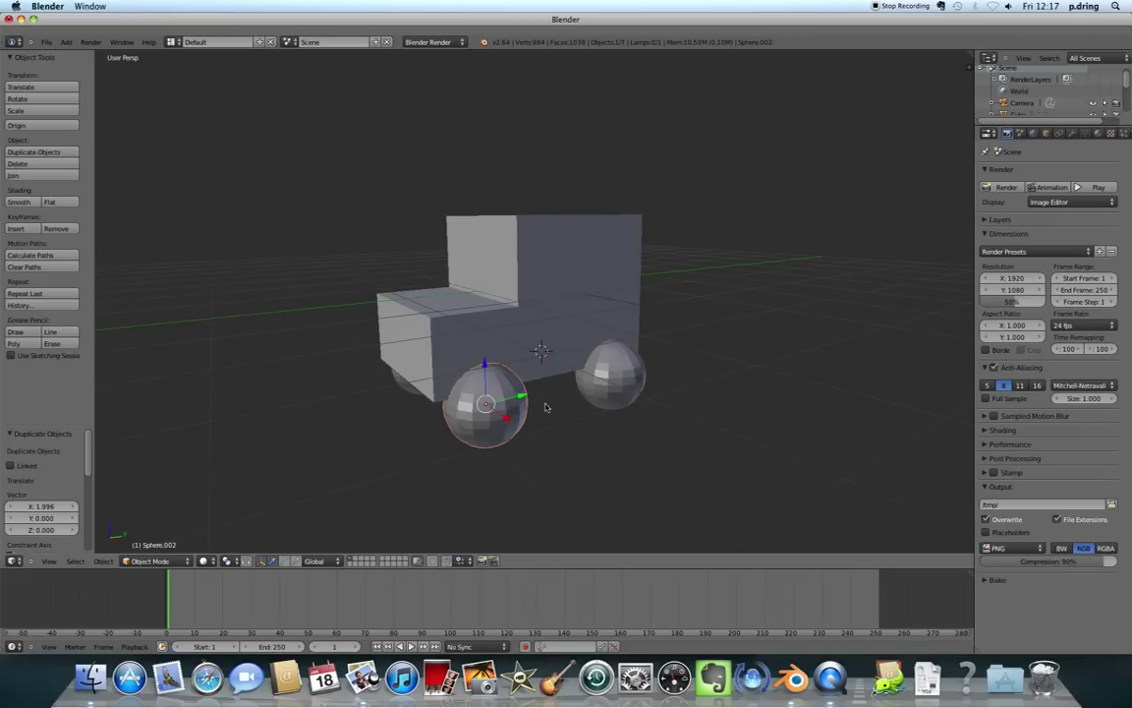
pyautogui.rightClick(631, 381)
pyautogui.moveTo(309, 398); pyautogui.dragTo(434, 374, button='middle')
pyautogui.keyDown('shift'); pyautogui.rightClick(531, 403); pyautogui.keyUp('shift')
pyautogui.keyDown('shift'); pyautogui.rightClick(466, 365); pyautogui.keyUp('shift')
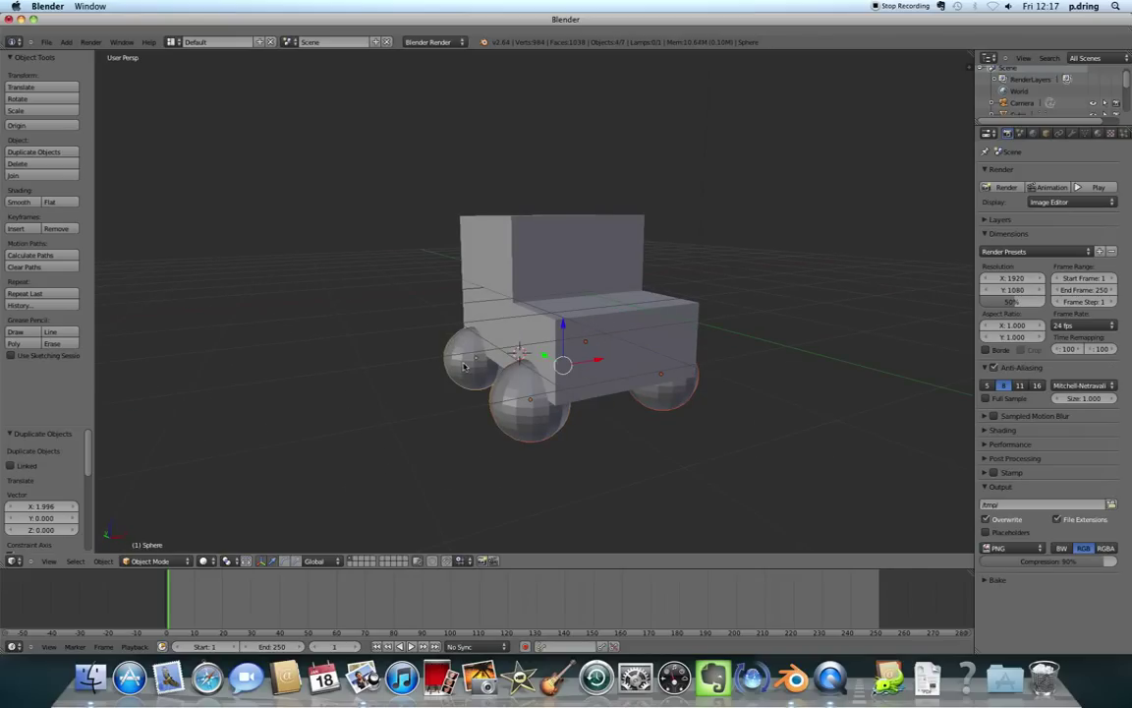
pyautogui.click(19, 203)
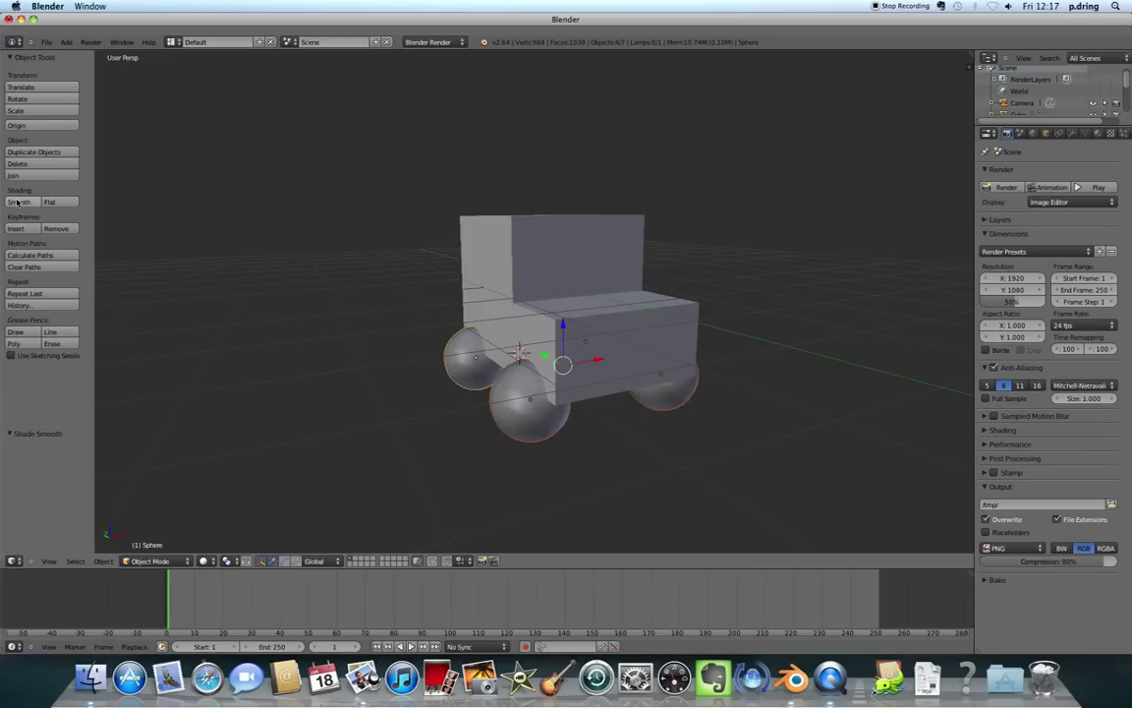